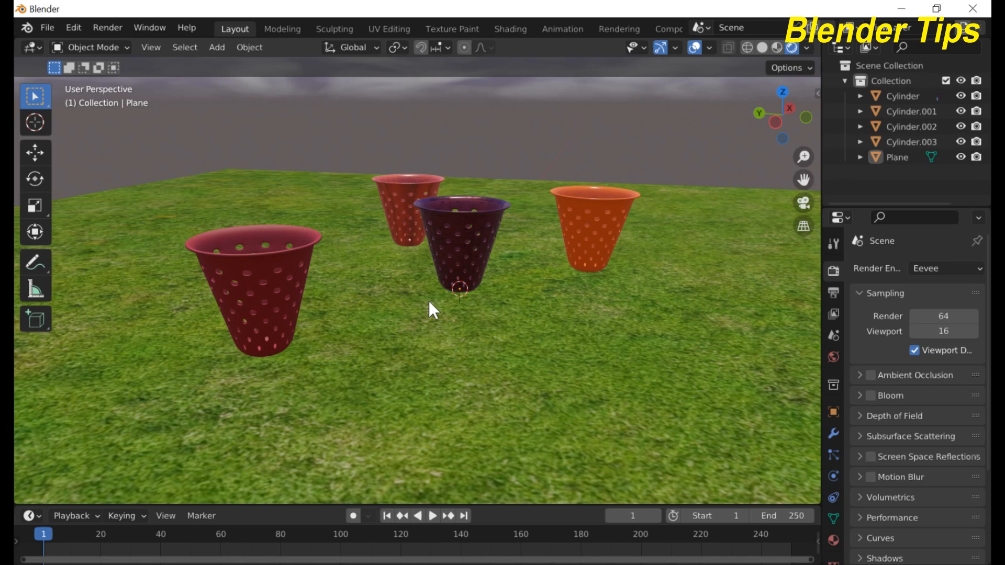
middle_drag(428, 300, 561, 294)
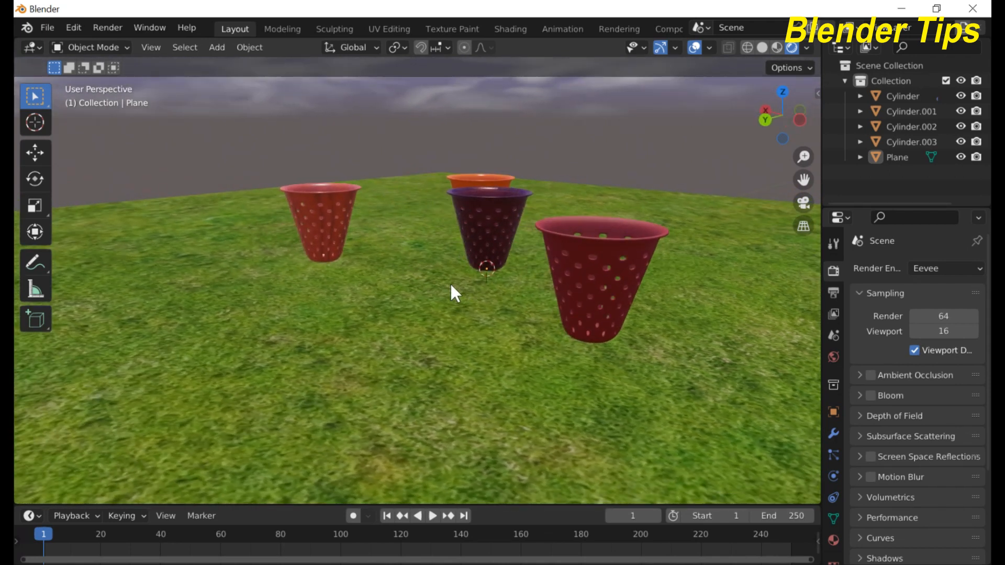
middle_drag(450, 281, 492, 266)
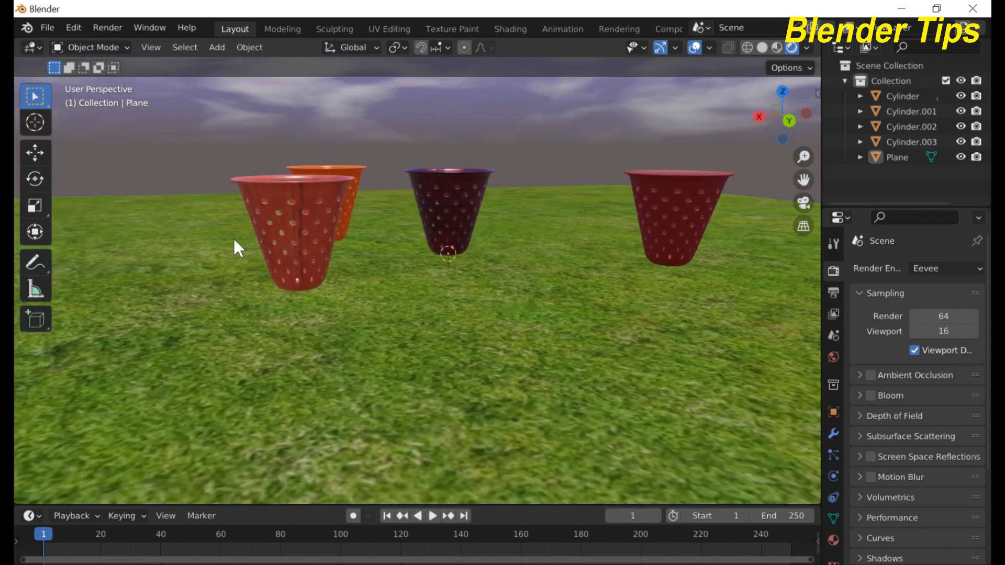
scroll(478, 278, down, 4)
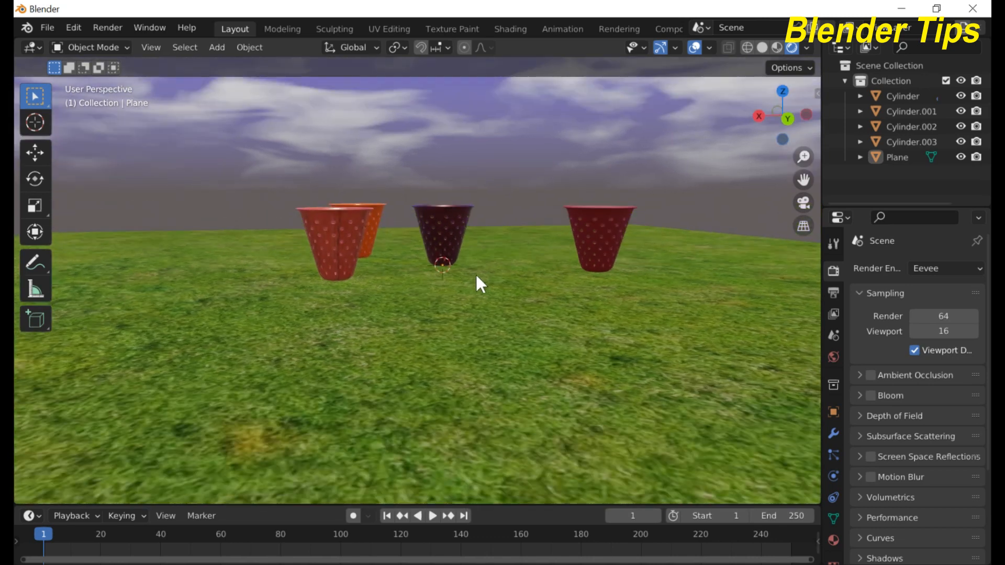
middle_drag(416, 301, 372, 312)
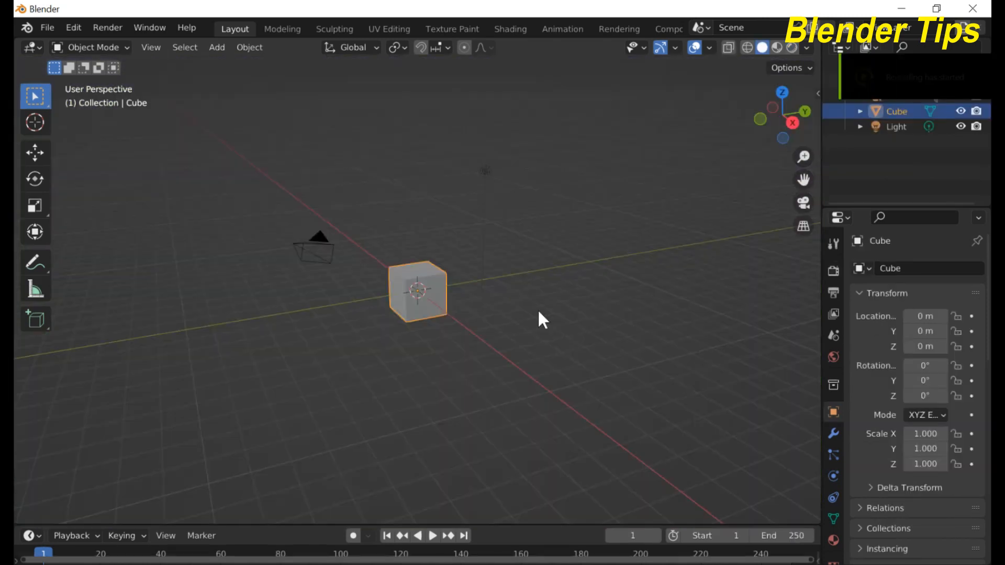
- Delete the default cube, camera and light, and add a cylinder mesh at the origin
drag(247, 182, 534, 329)
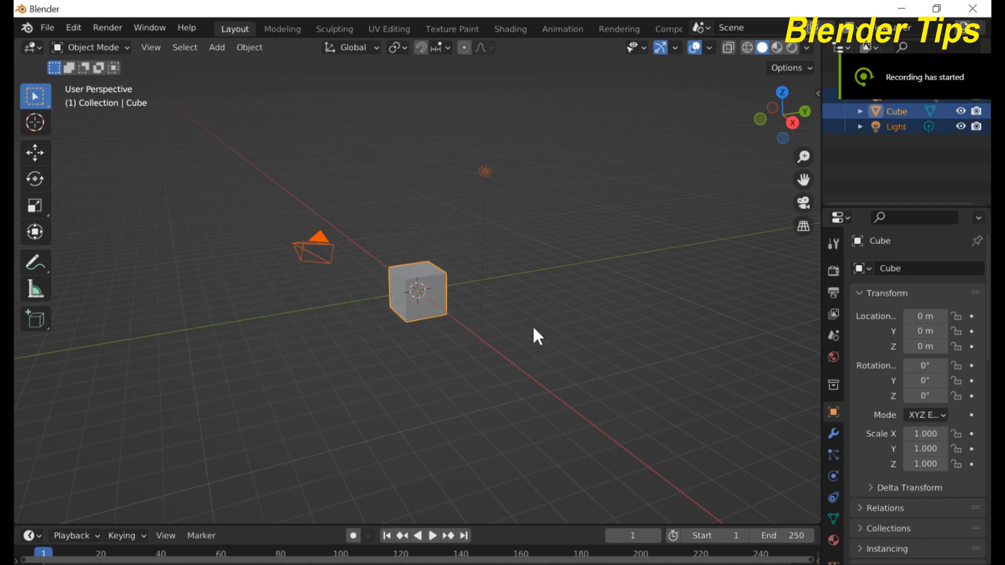
key(Delete)
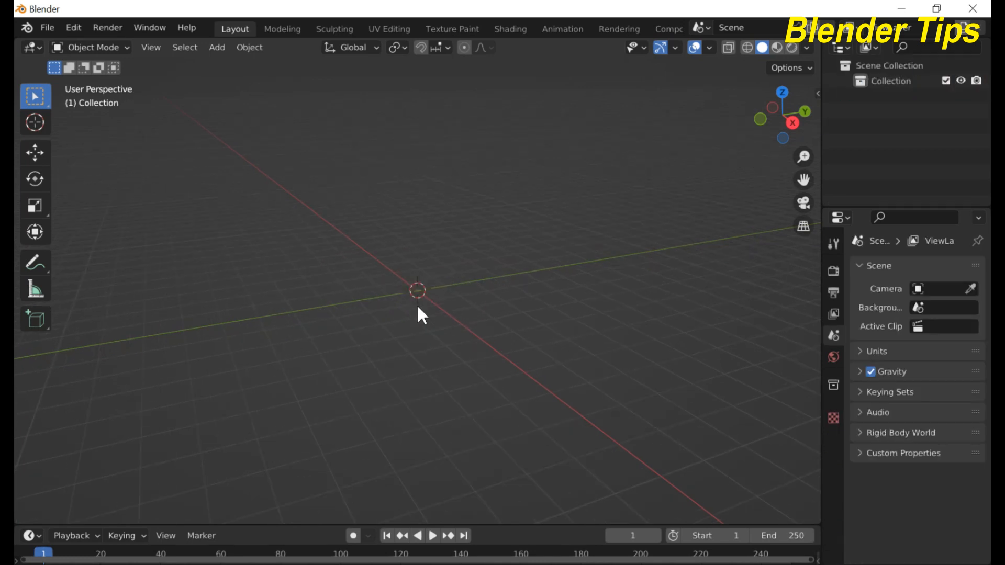
key(shift+a)
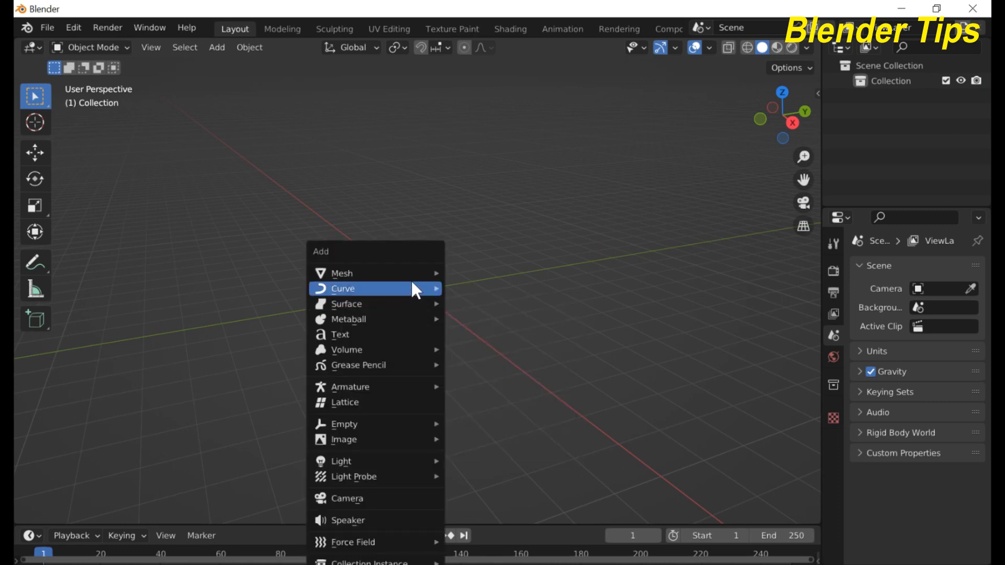
mouse_move(410, 272)
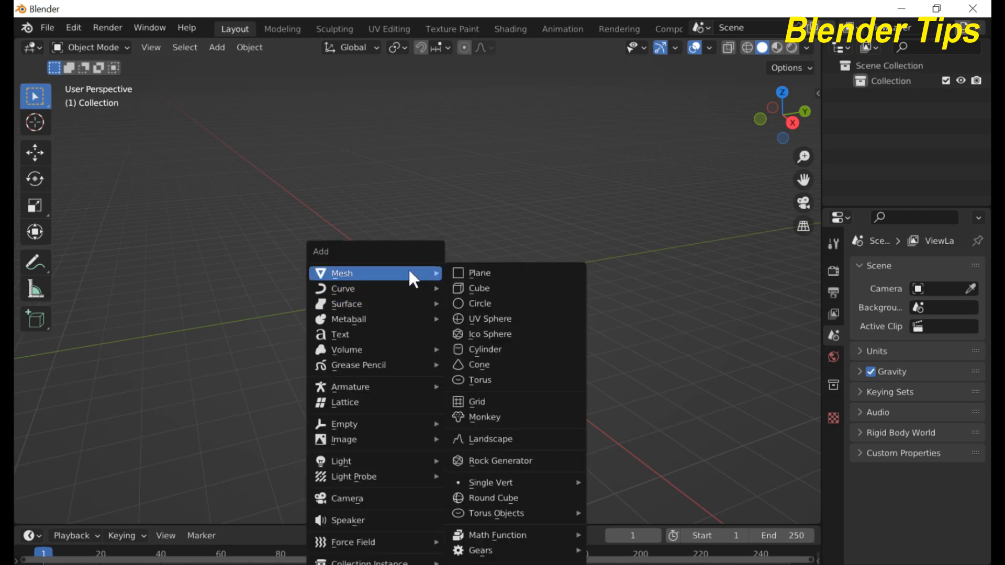
click(488, 347)
scroll(426, 297, up, 4)
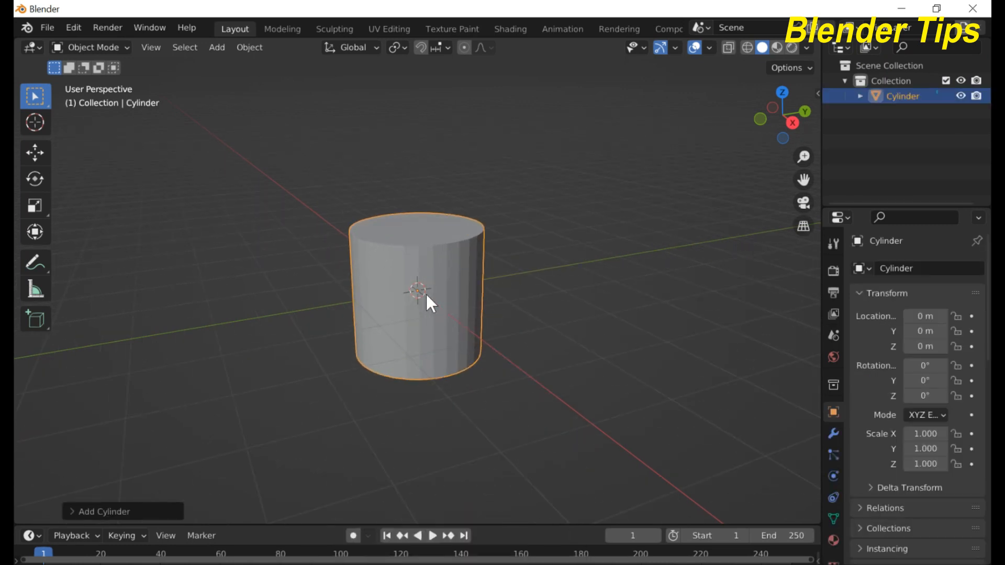
- Set the new cylinder to 24 vertices with the cap fill type Nothing
click(76, 512)
click(220, 330)
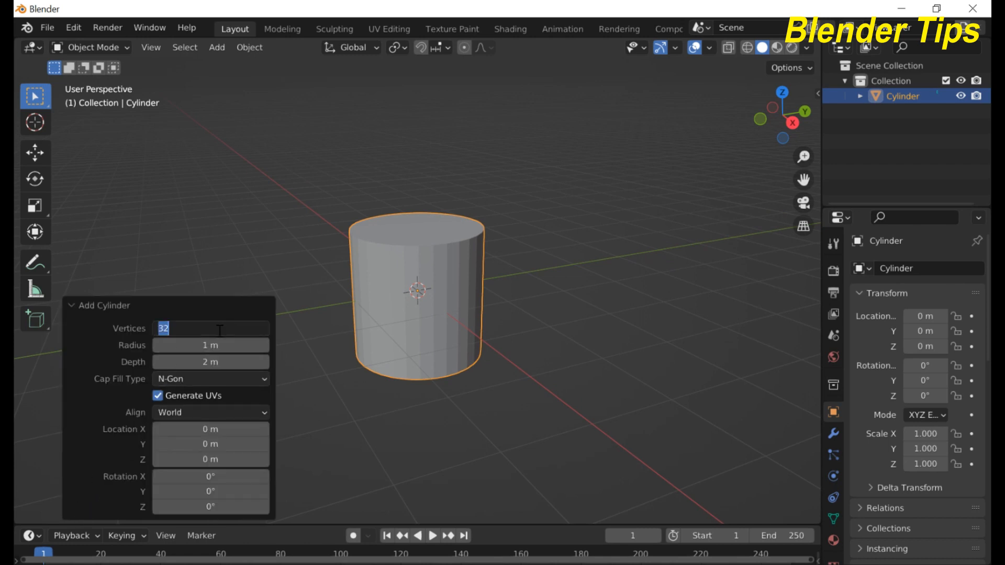
text(24)
key(Return)
click(238, 380)
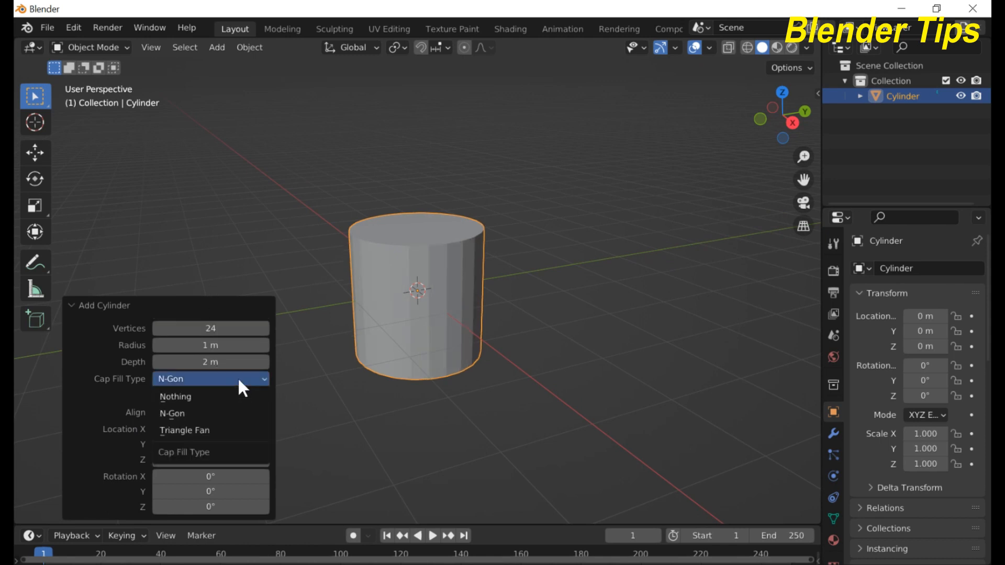
click(217, 396)
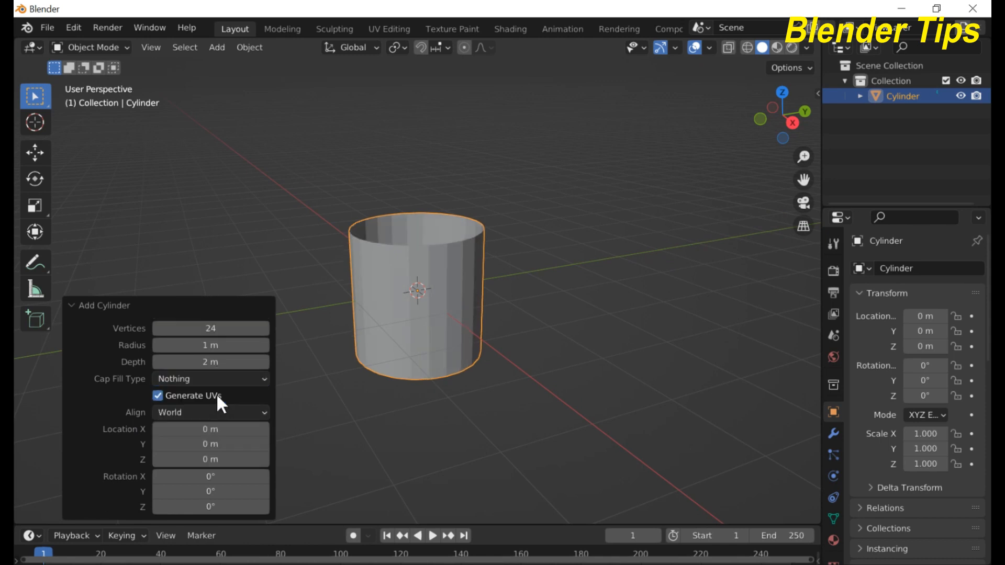
middle_drag(308, 264, 488, 268)
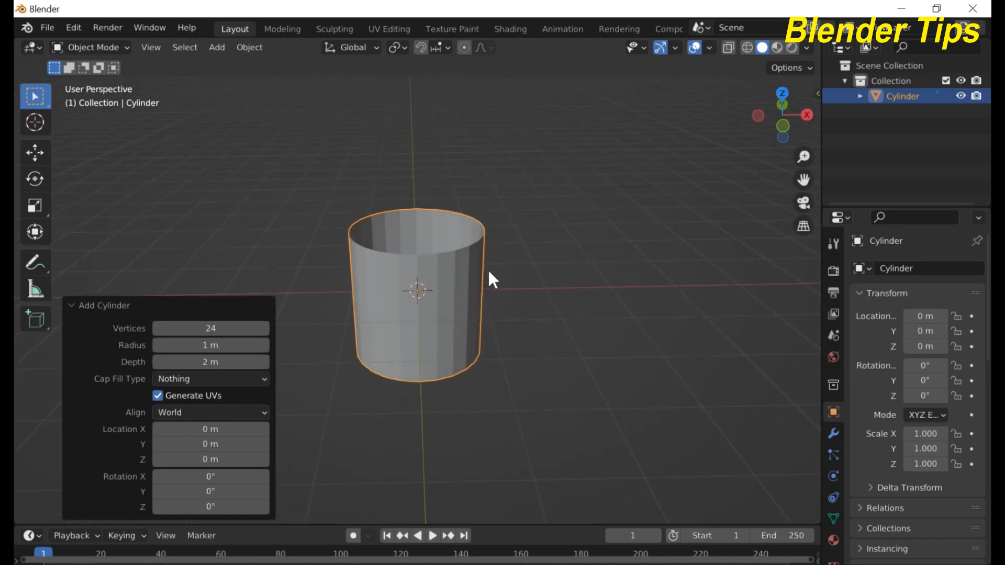
scroll(488, 268, up, 2)
click(570, 266)
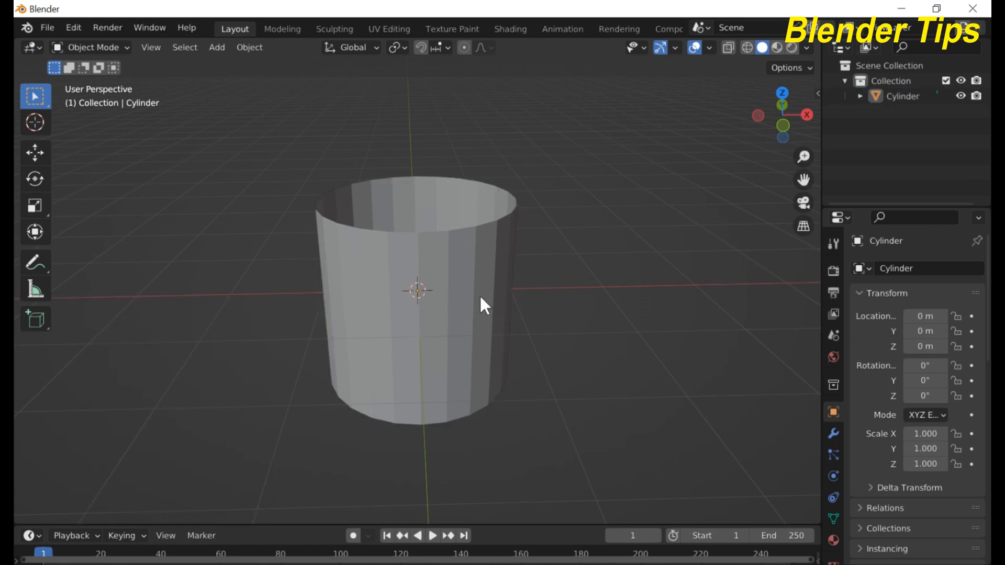
- In edit mode from the front view, scale the cylinder's bottom edge loop to about 0.451 to taper the body
click(462, 315)
scroll(449, 315, down, 2)
middle_drag(448, 314, 446, 311)
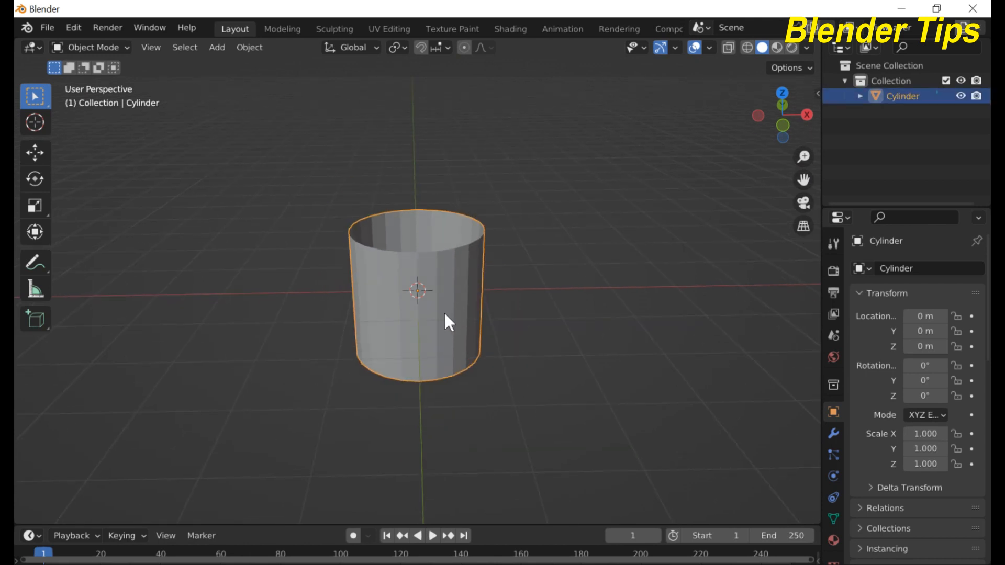
key(KP_1)
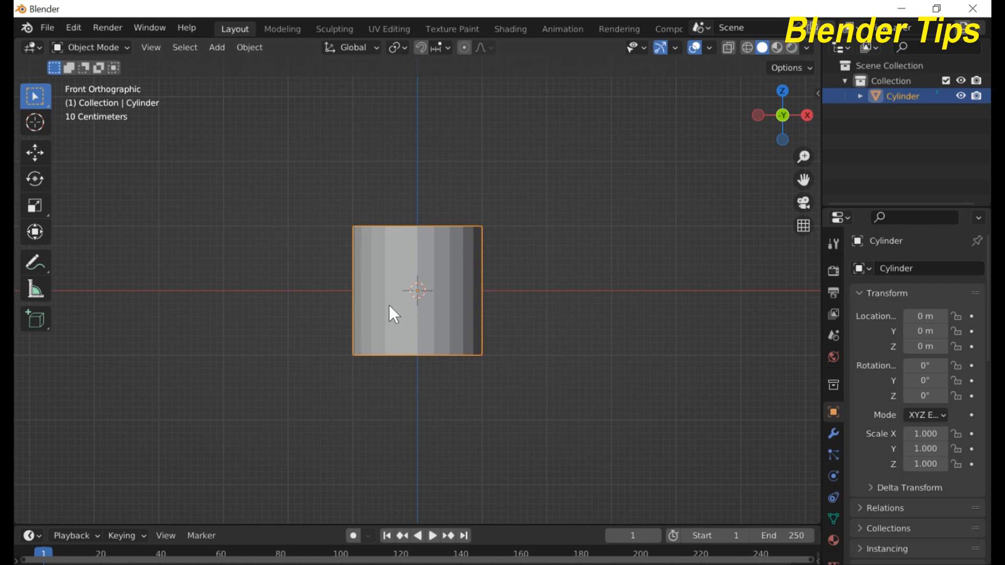
key(Tab)
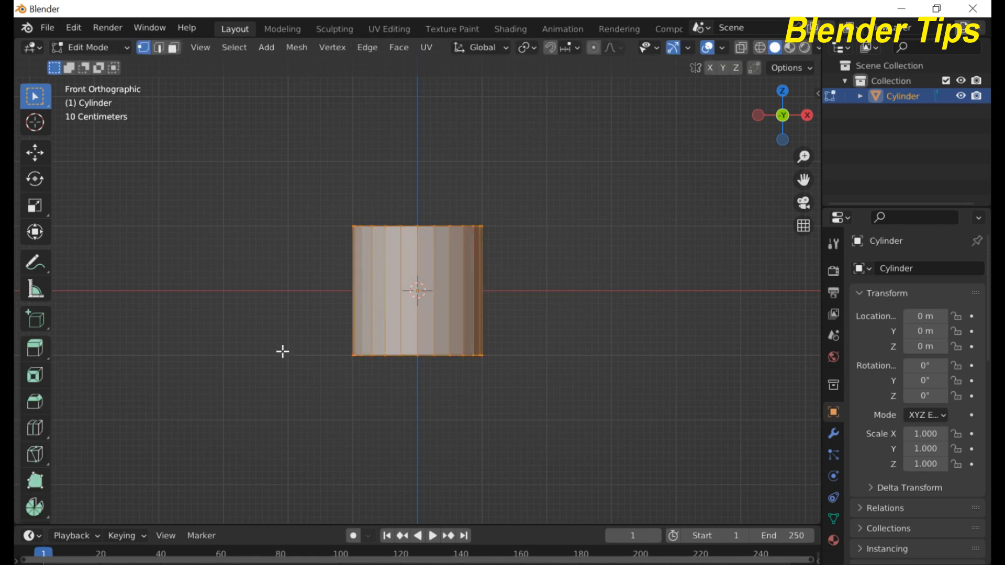
click(299, 366)
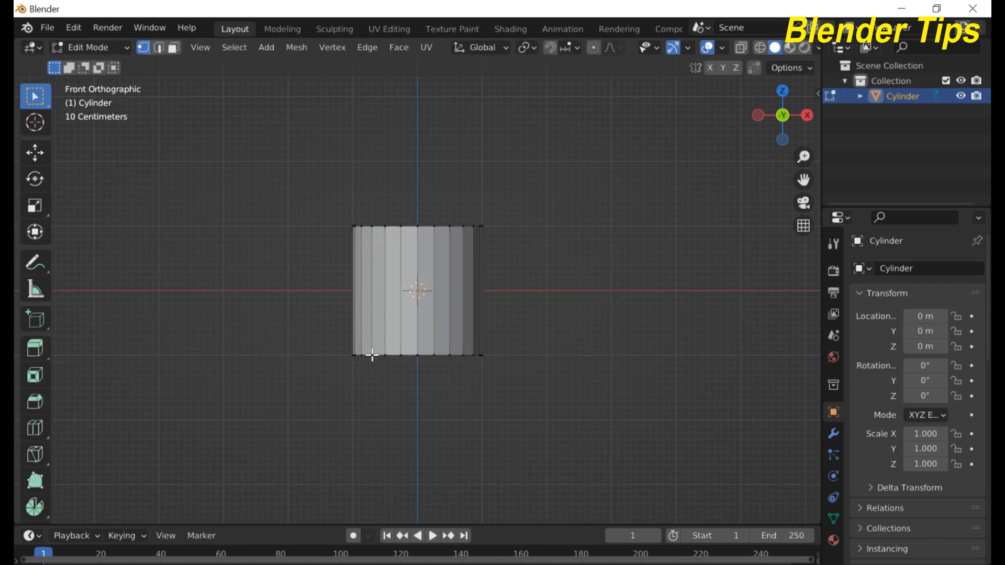
click(371, 356)
alt+click(385, 353)
click(401, 356)
alt+click(419, 355)
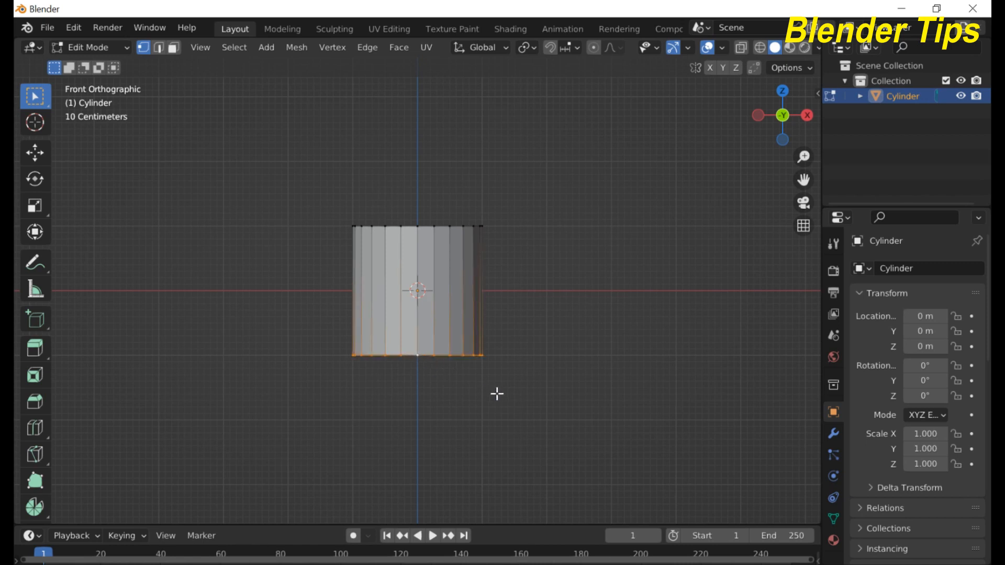
key(s)
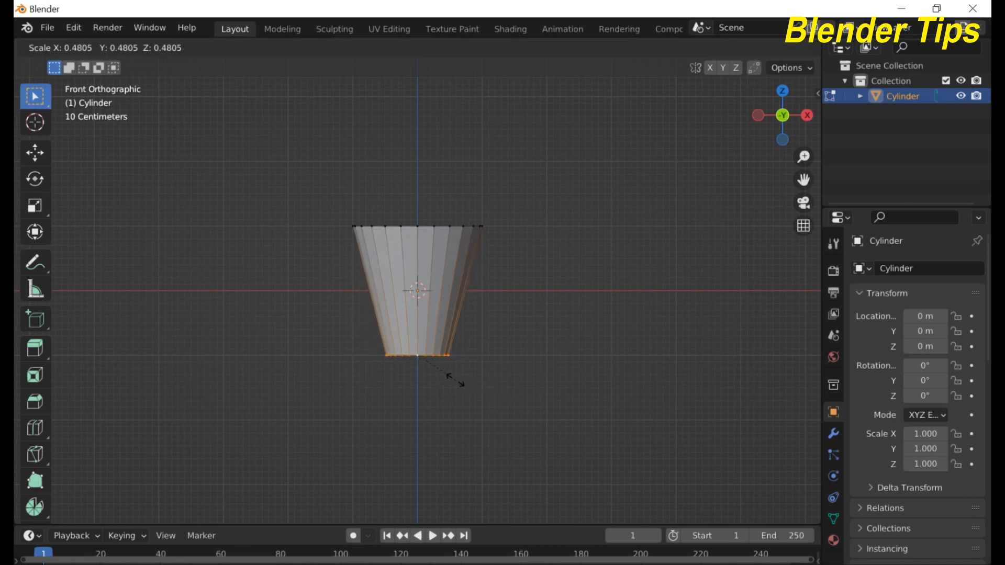
click(453, 380)
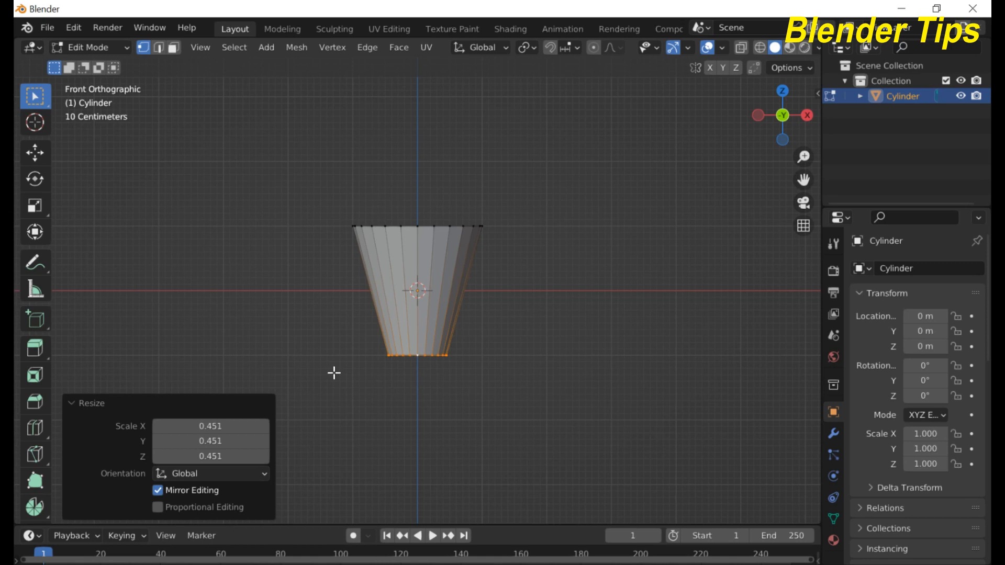
- Add 10 evenly spaced horizontal loop cuts around the tapered body without sliding them
key(ctrl+r)
scroll(369, 329, up, 4)
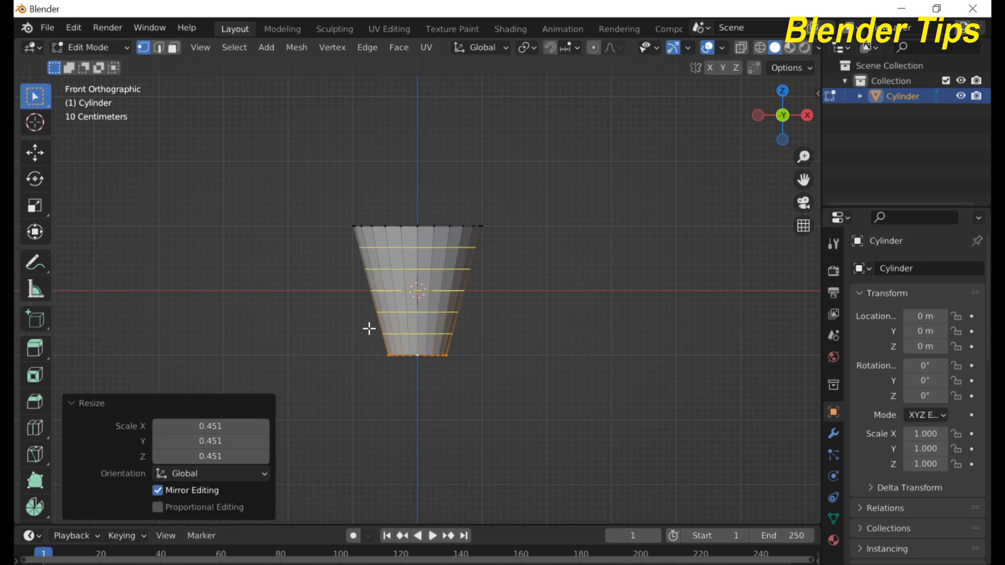
scroll(369, 329, up, 5)
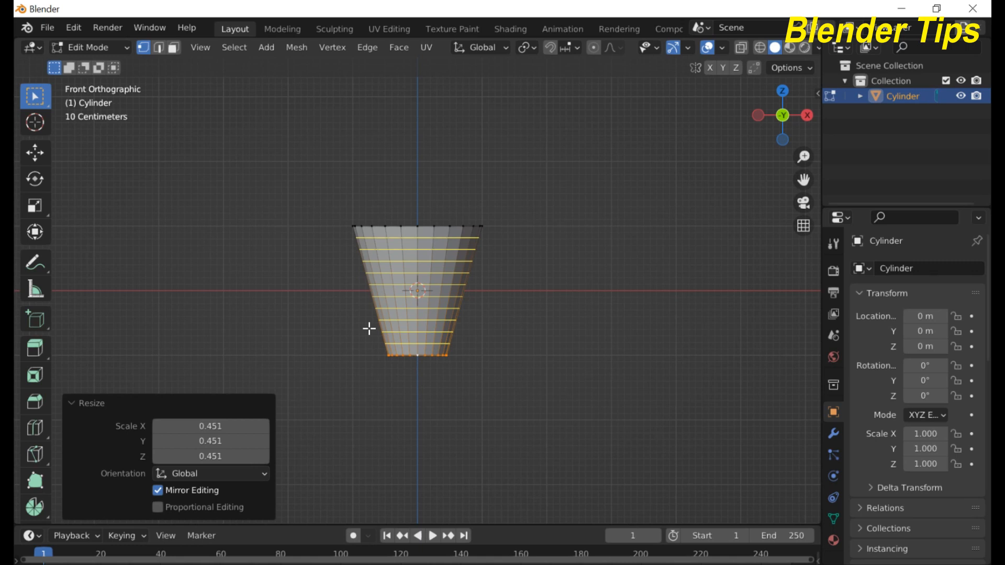
click(369, 329)
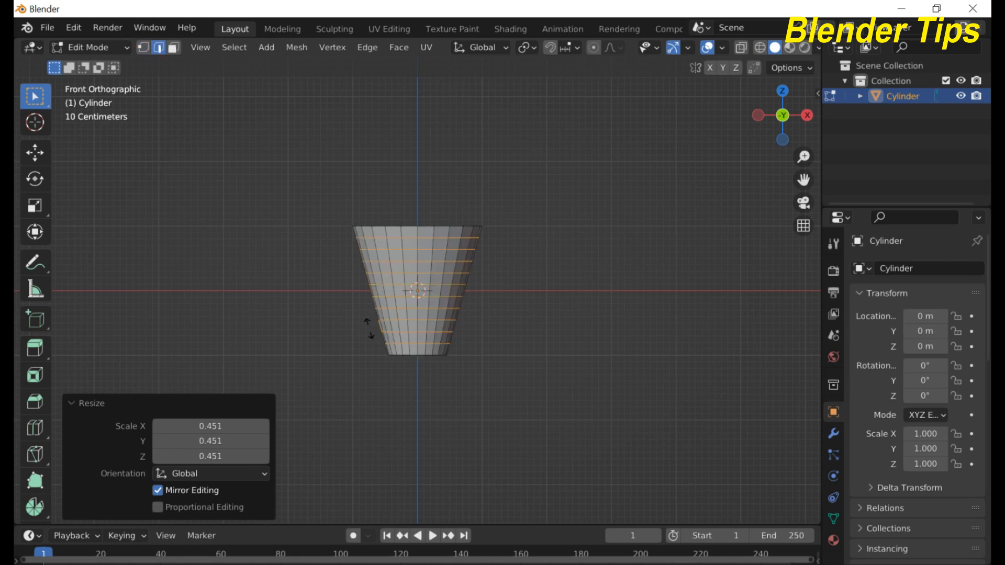
right_click(369, 328)
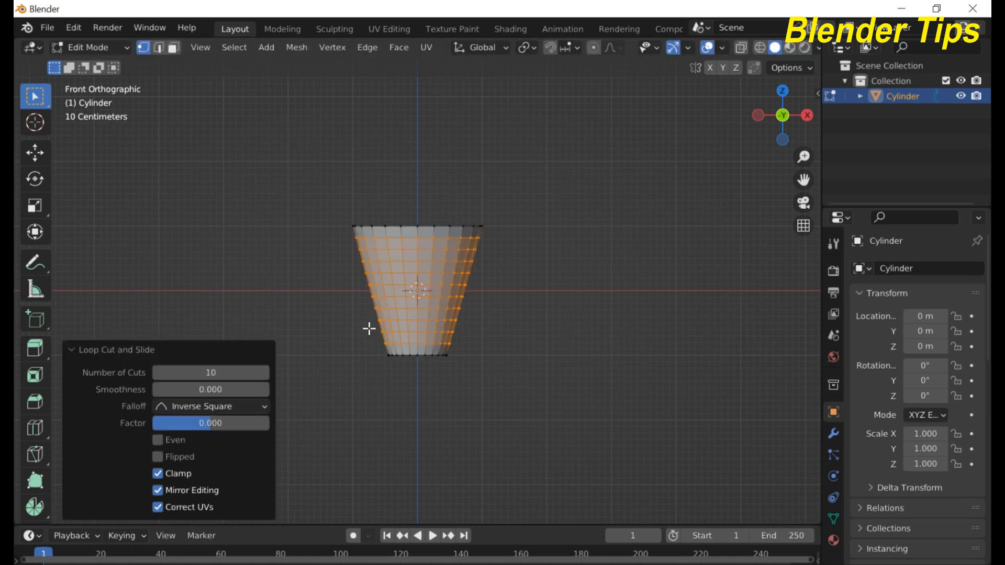
- Apply Checker Deselect to the side faces in face select mode and inset the remaining faces by about 0.045 m
key(3)
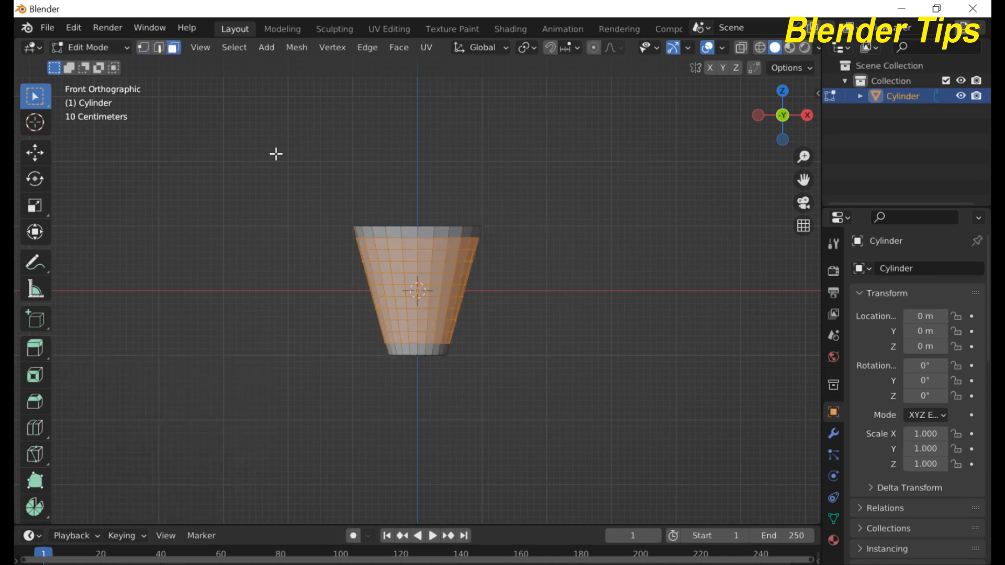
click(235, 48)
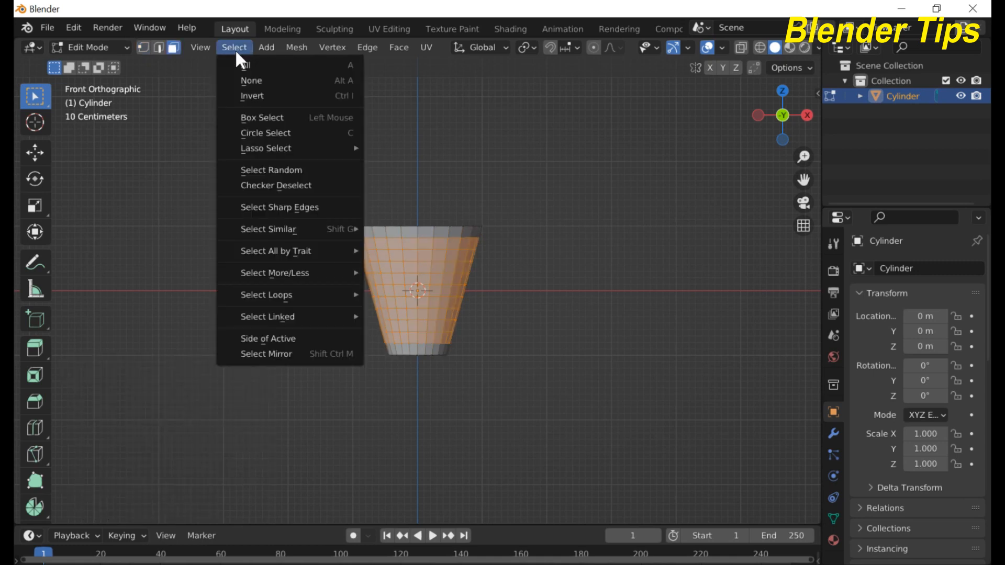
click(270, 185)
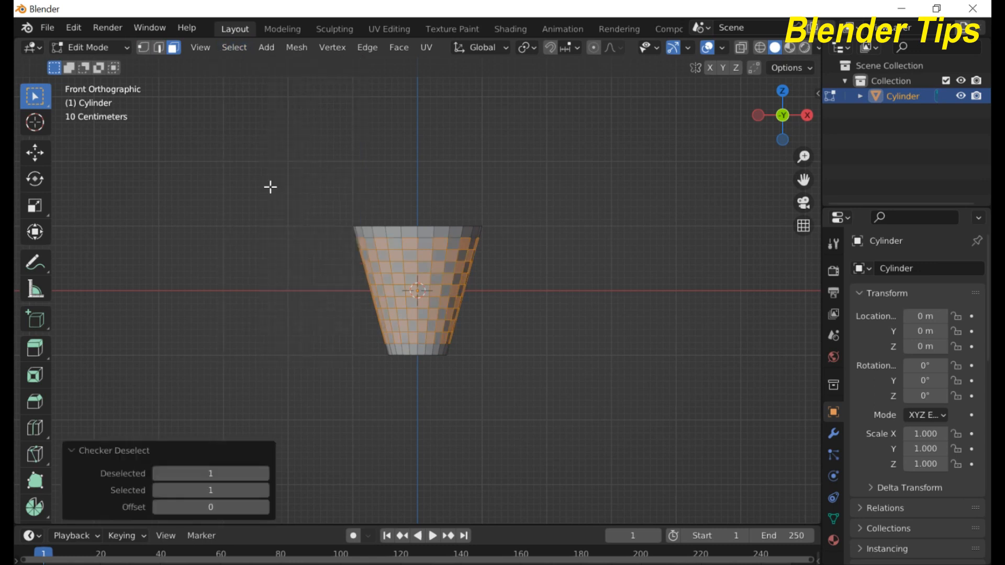
middle_drag(451, 242, 546, 338)
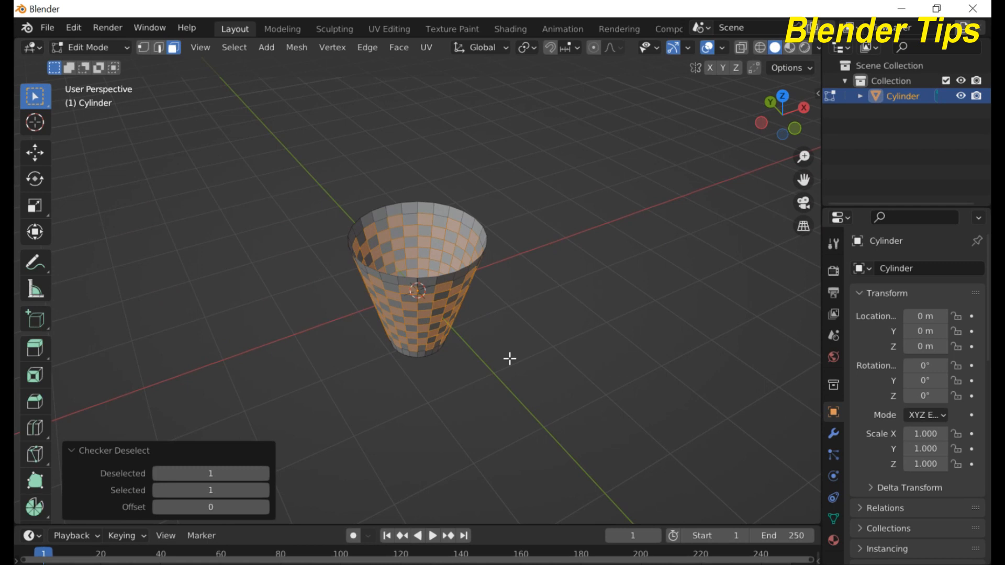
key(i)
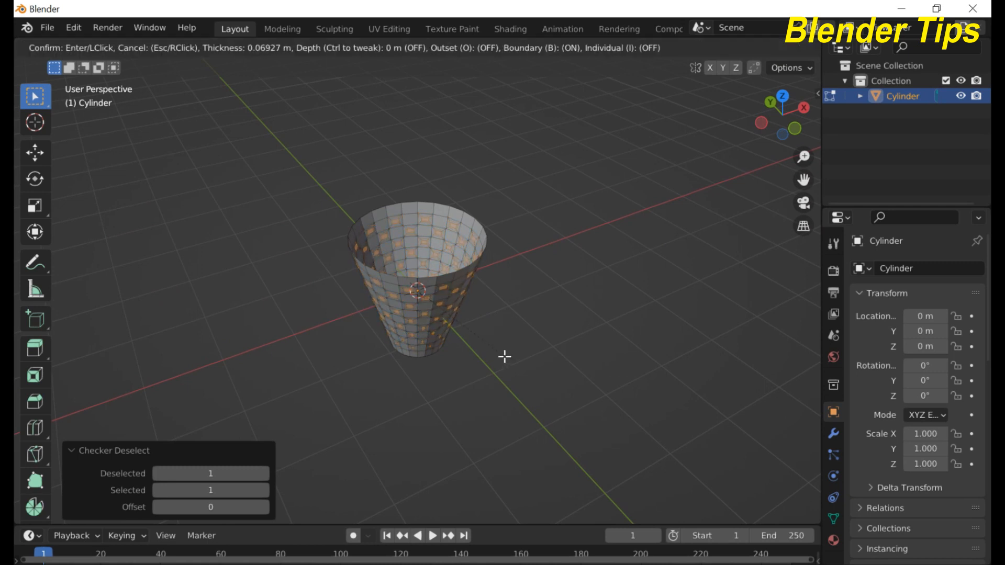
click(504, 359)
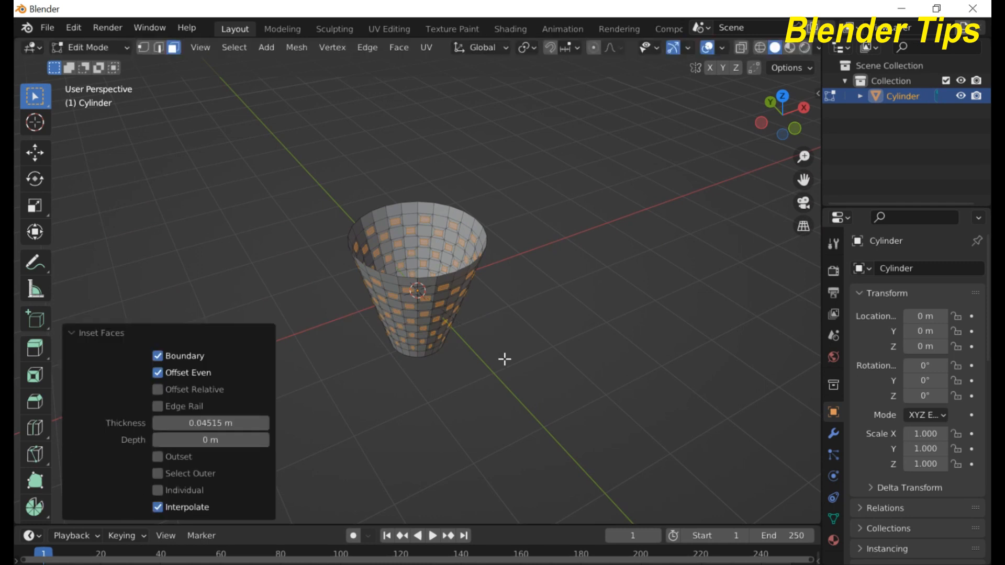
- Delete the inset faces to open a pattern of holes around the basket wall
key(x)
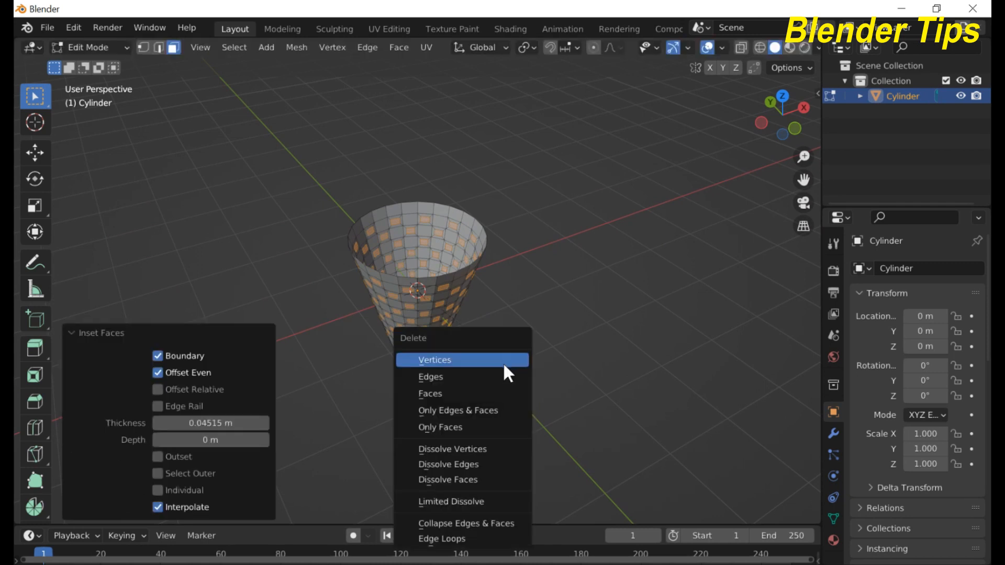
click(482, 390)
scroll(483, 333, up, 4)
middle_drag(482, 327, 530, 299)
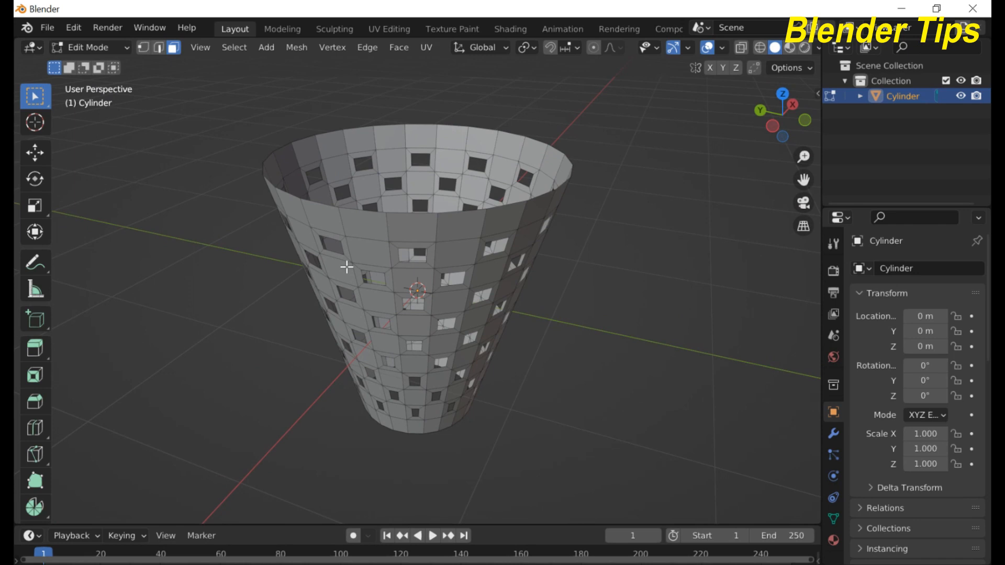
- In edge select mode, extrude the basket's top rim loop upward along Z by about 0.075 m
key(2)
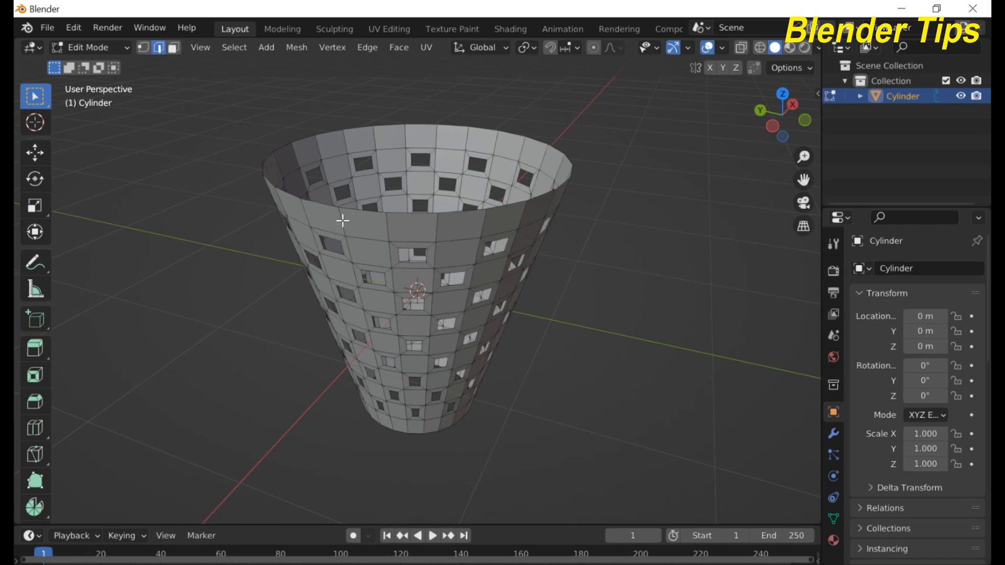
click(360, 210)
alt+click(406, 213)
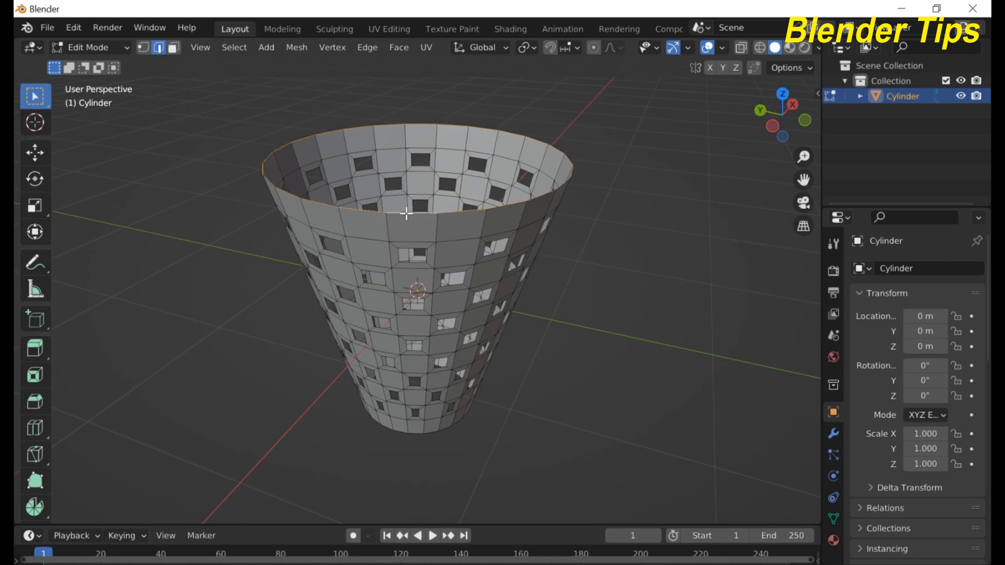
middle_drag(422, 238, 534, 226)
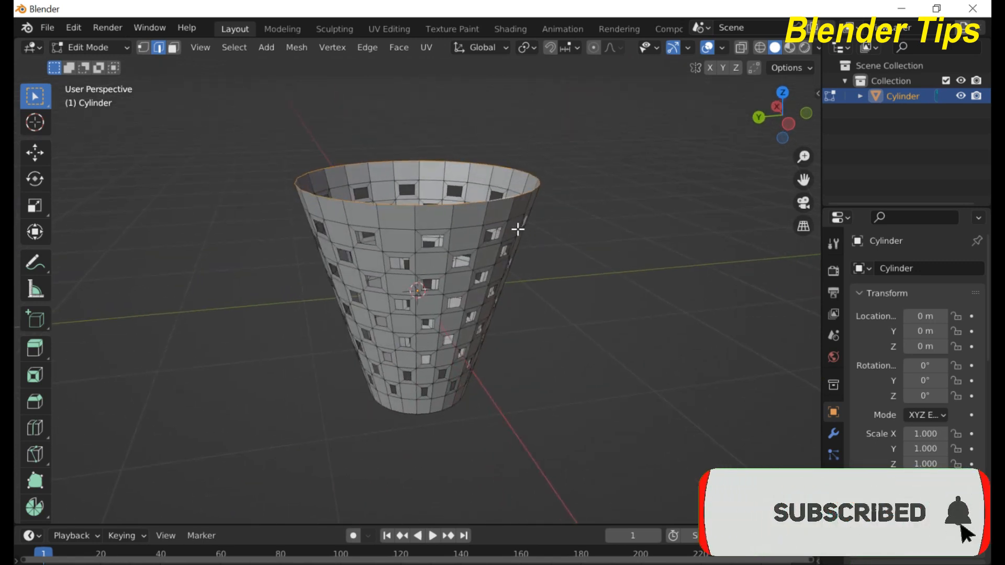
key(g)
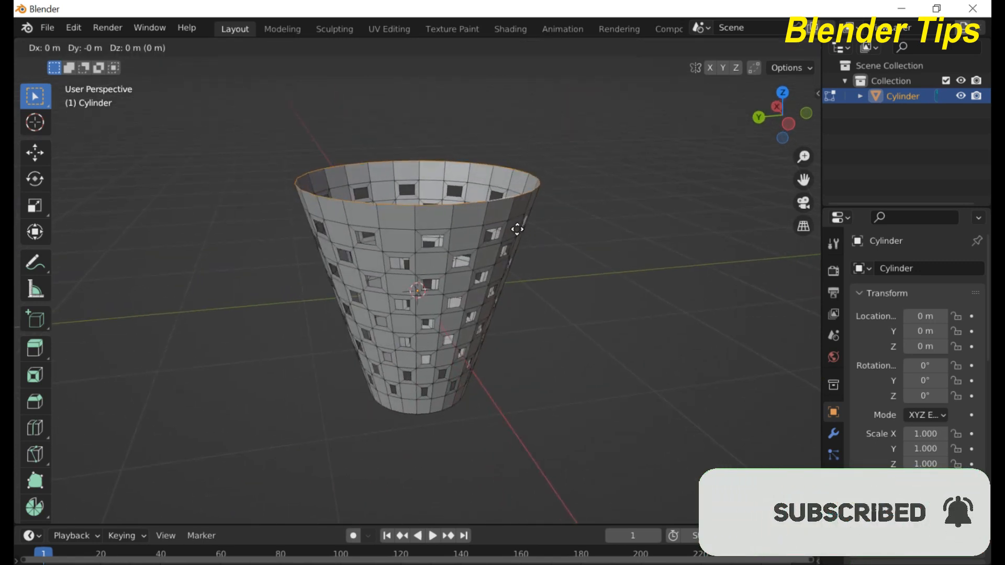
key(z)
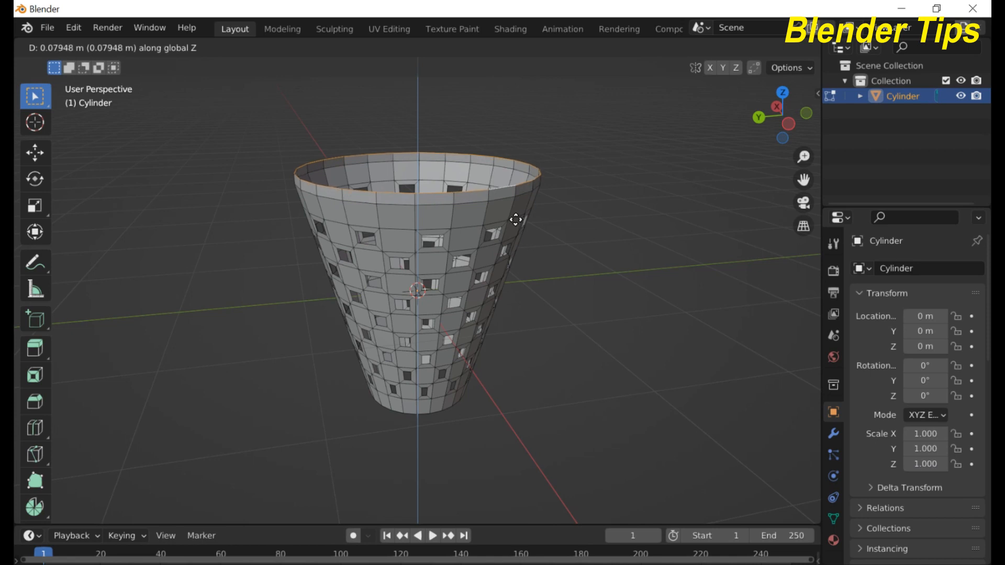
click(515, 220)
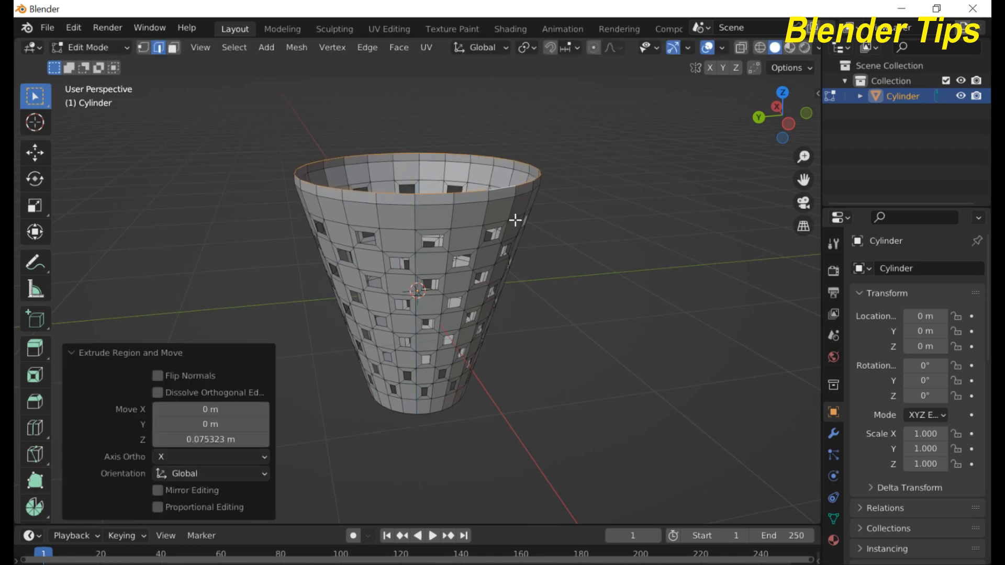
- Flare the extruded rim loop by scaling it to about 1.095, and extrude it downward along Z by about 0.042 m to form a lip
key(s)
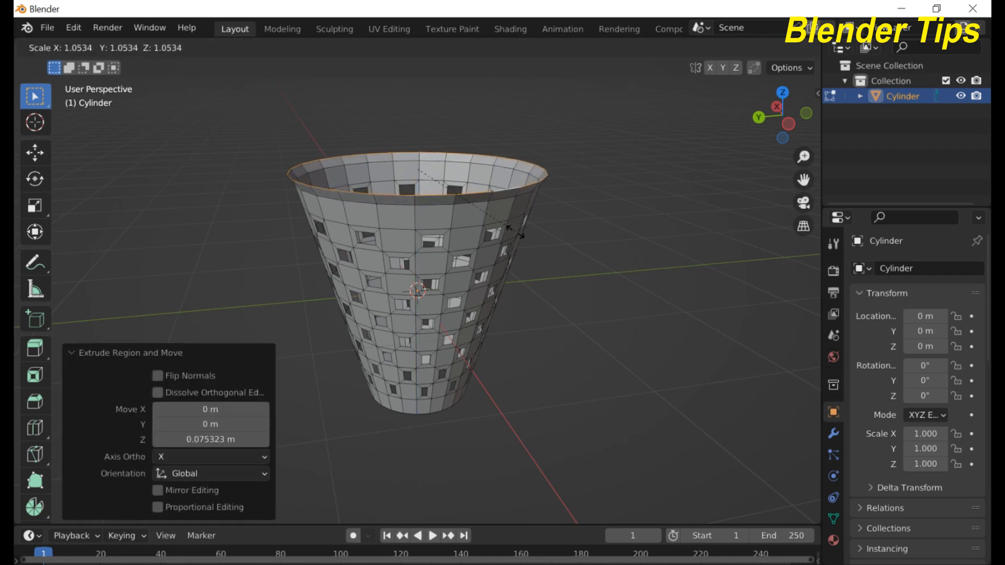
click(515, 239)
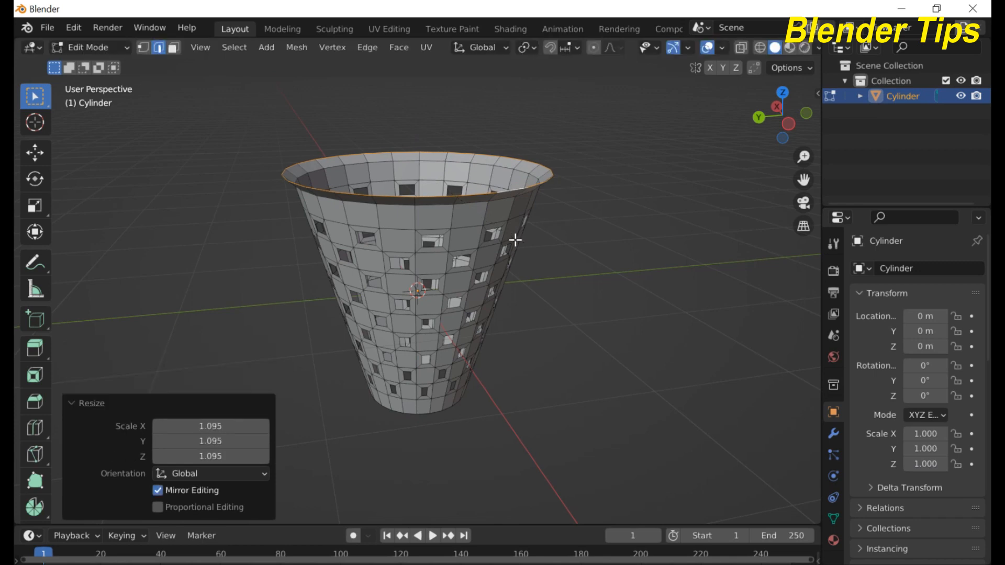
key(g)
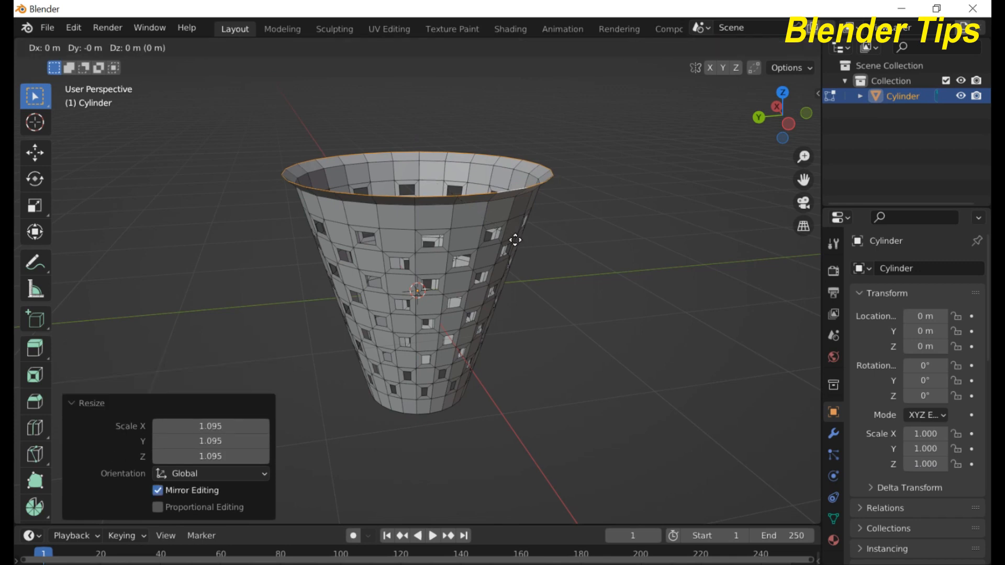
key(z)
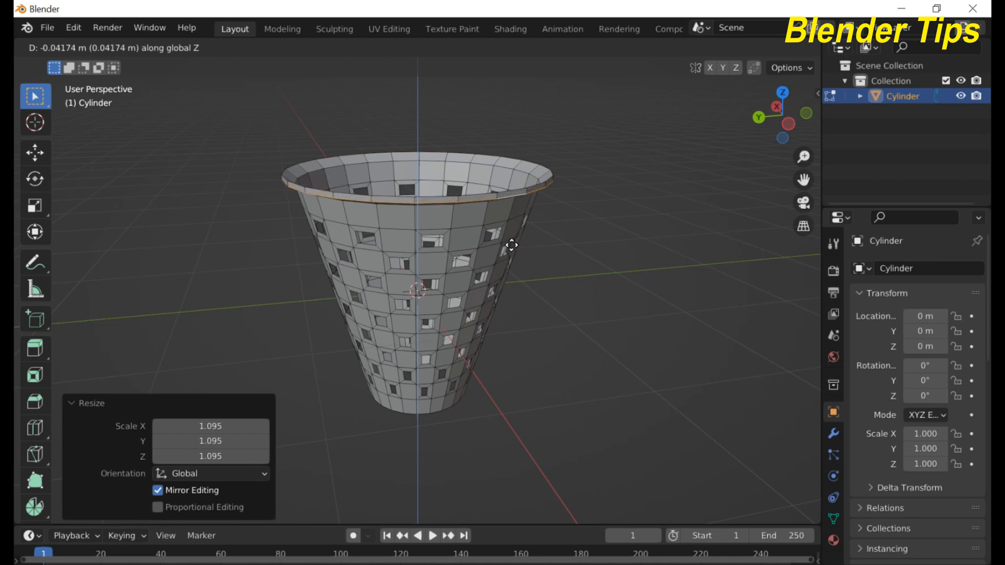
click(512, 245)
- Select the open edge loop at the basket's bottom and scale it inward to about 0.825
middle_drag(481, 332, 403, 363)
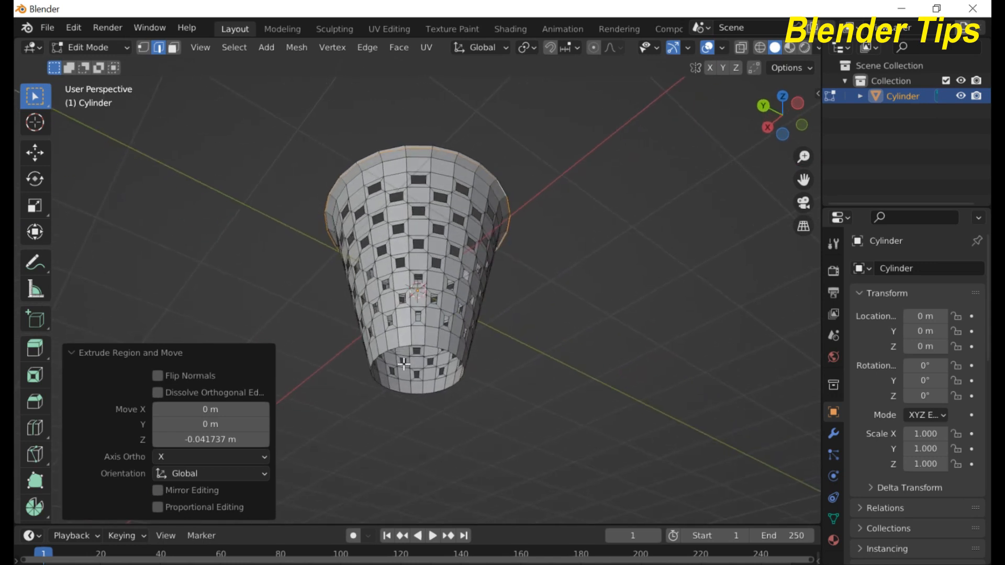
scroll(404, 363, up, 5)
scroll(459, 266, down, 2)
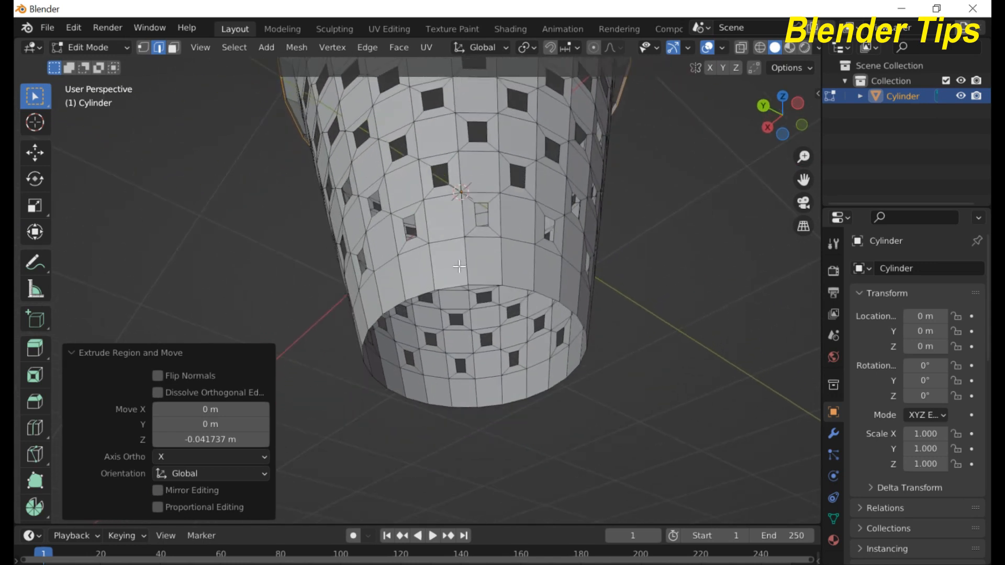
mouse_move(476, 285)
middle_down()
mouse_move(490, 279)
mouse_move(476, 287)
middle_up()
click(433, 302)
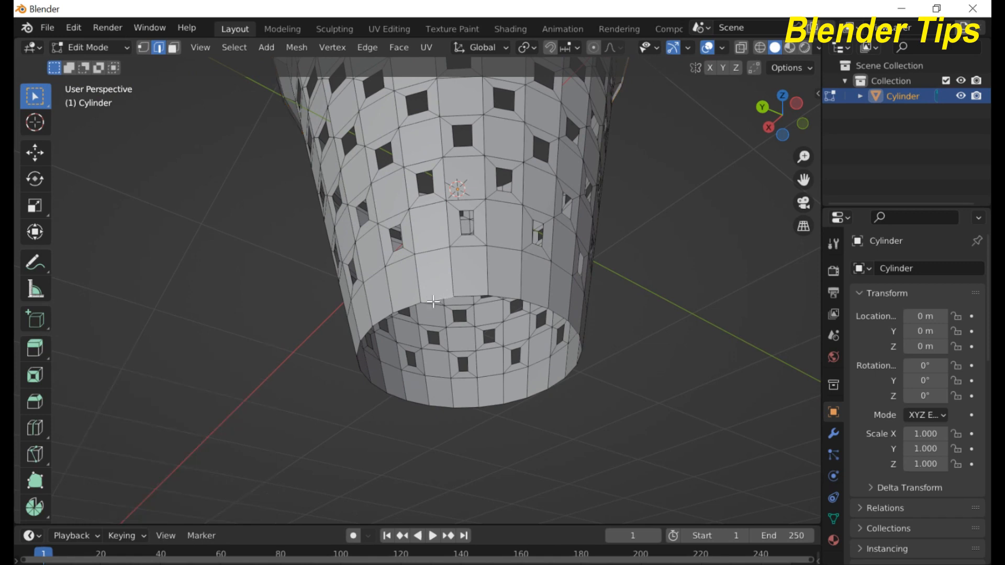
alt+click(471, 299)
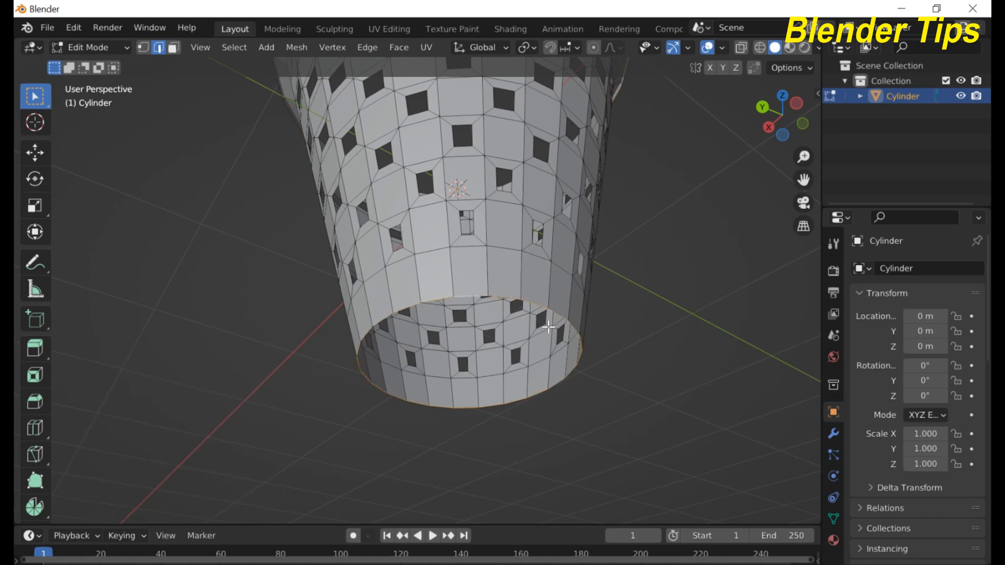
middle_drag(548, 327, 565, 341)
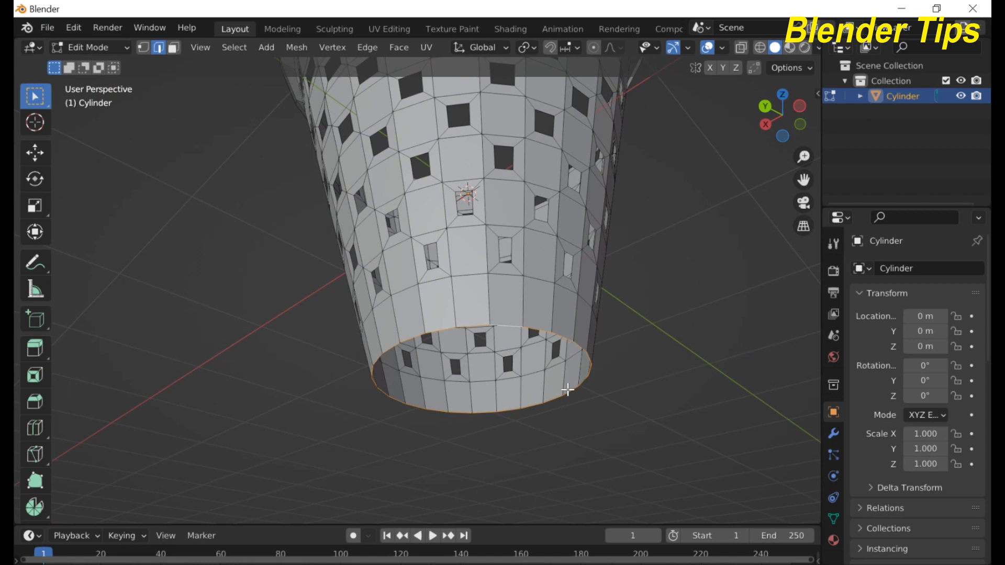
key(s)
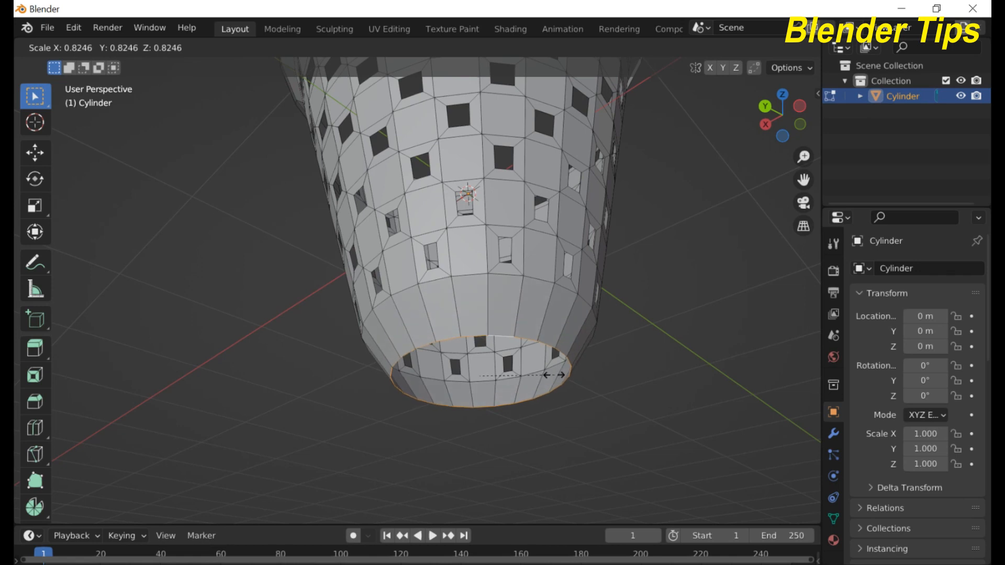
click(554, 375)
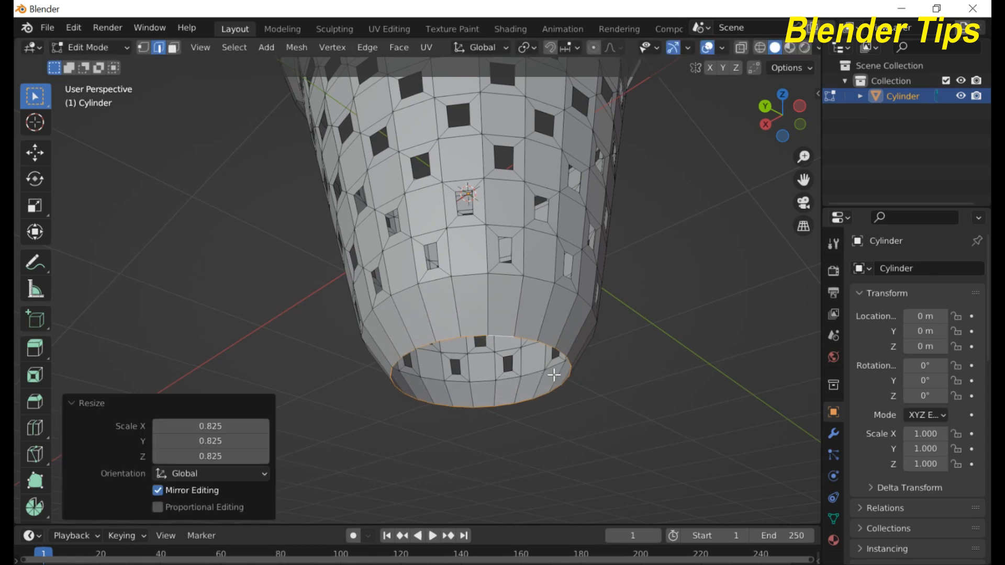
- Extrude the bottom loop upward along Z by about 0.026 m and scale the new loop to about 0.558
key(g)
key(z)
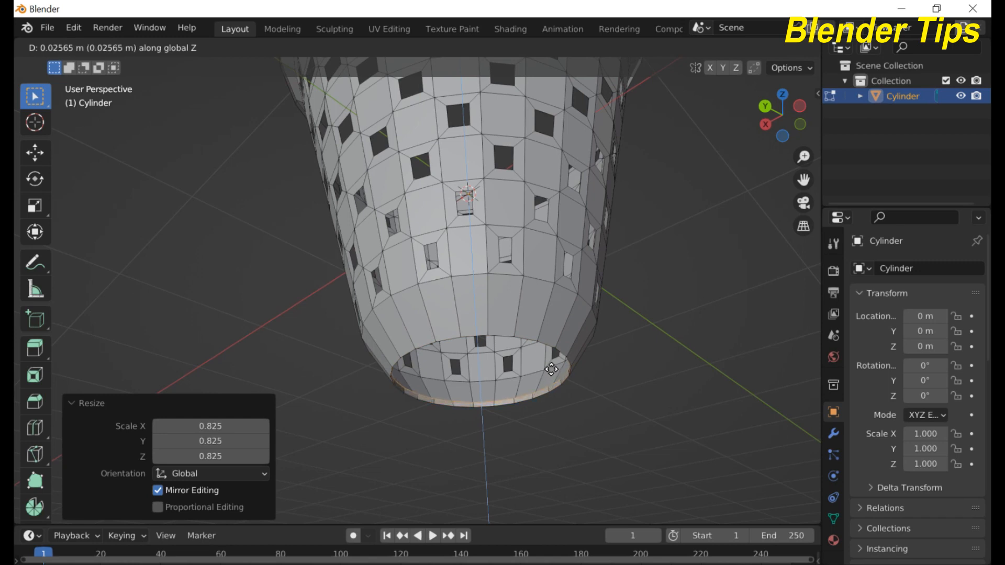
click(551, 369)
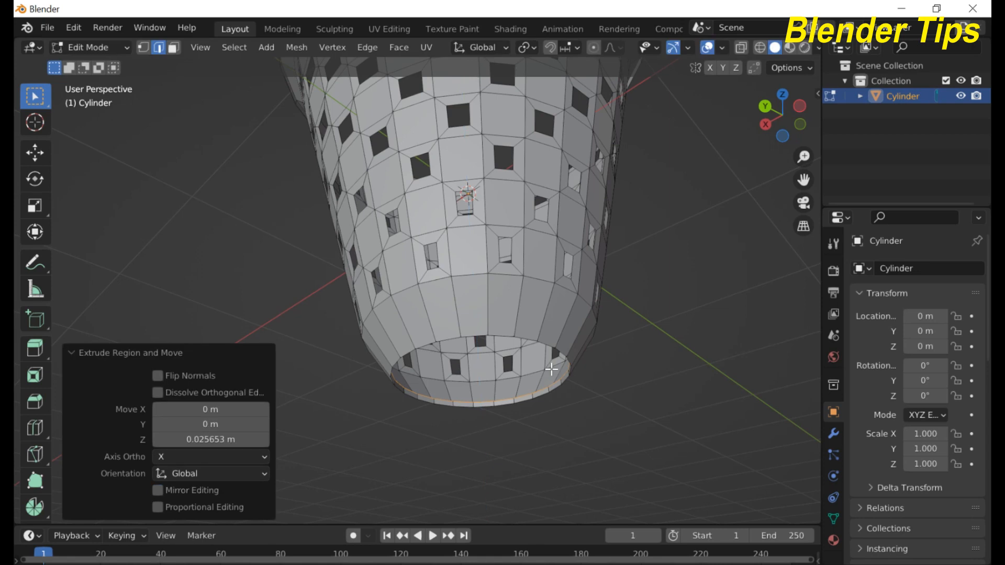
key(s)
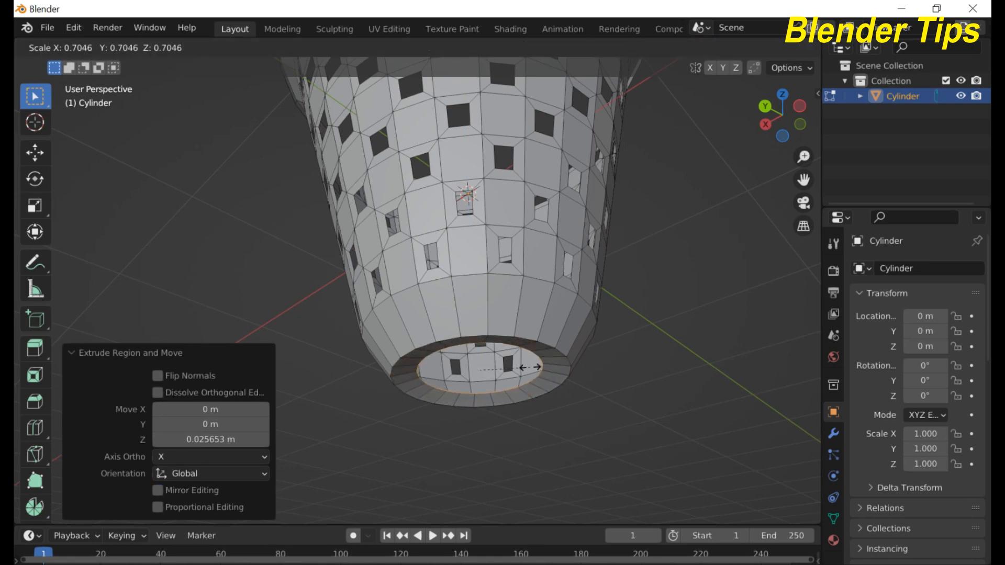
click(518, 366)
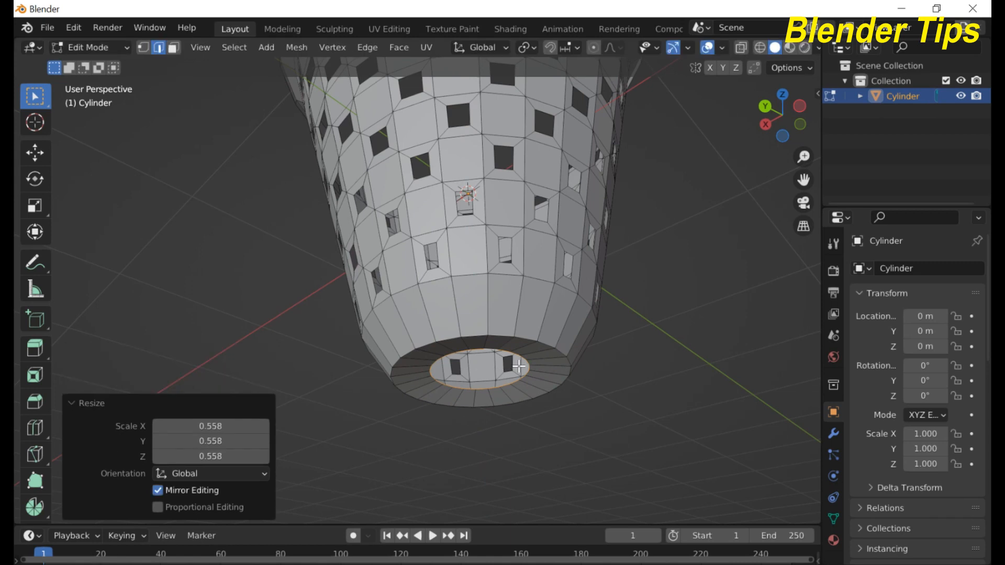
- Merge the inner bottom loop at its center to close the base, and return to Object Mode
key(m)
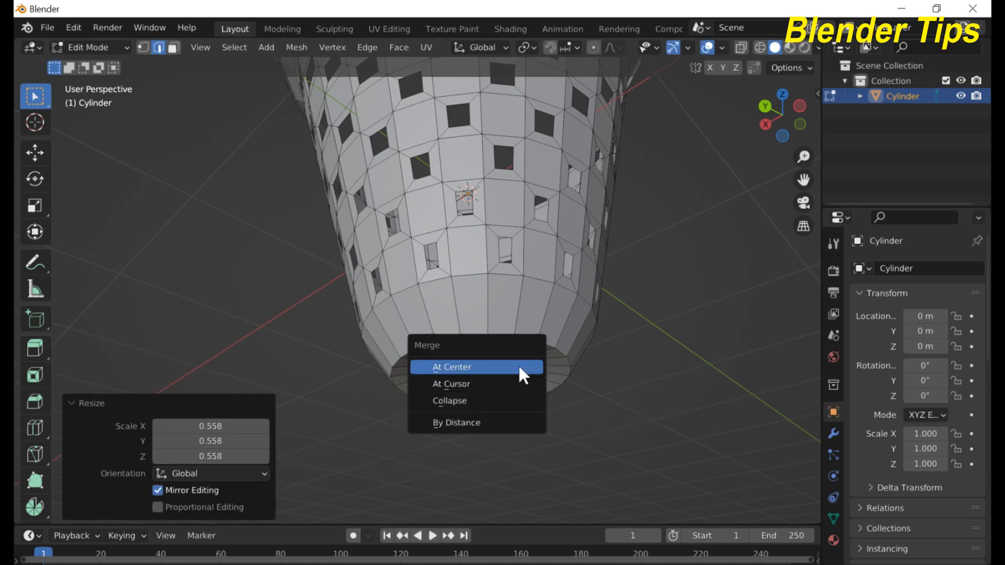
click(520, 368)
middle_drag(560, 265, 551, 410)
middle_drag(541, 370, 593, 234)
key(Tab)
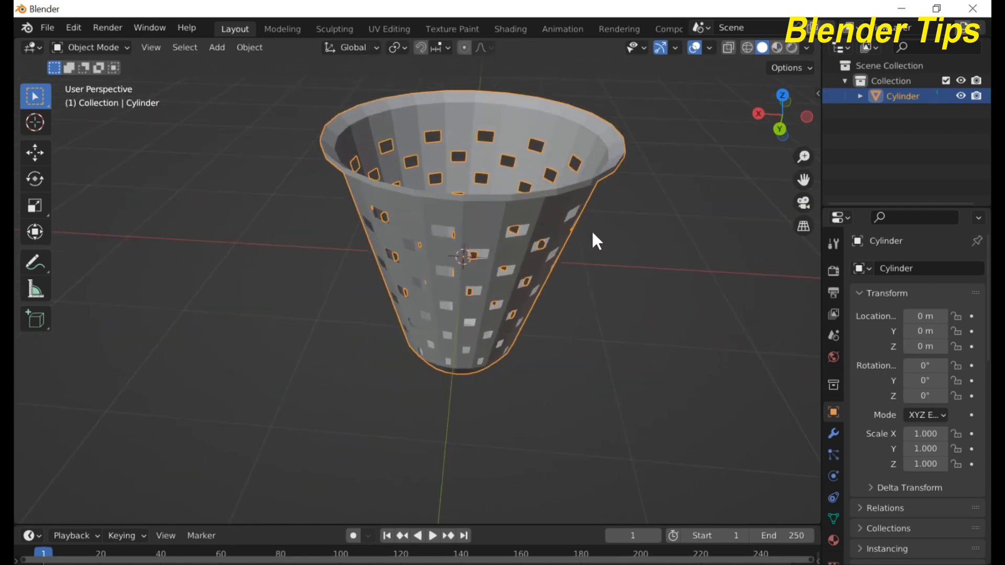
- Apply Shade Smooth to the basket
middle_drag(558, 293, 446, 246)
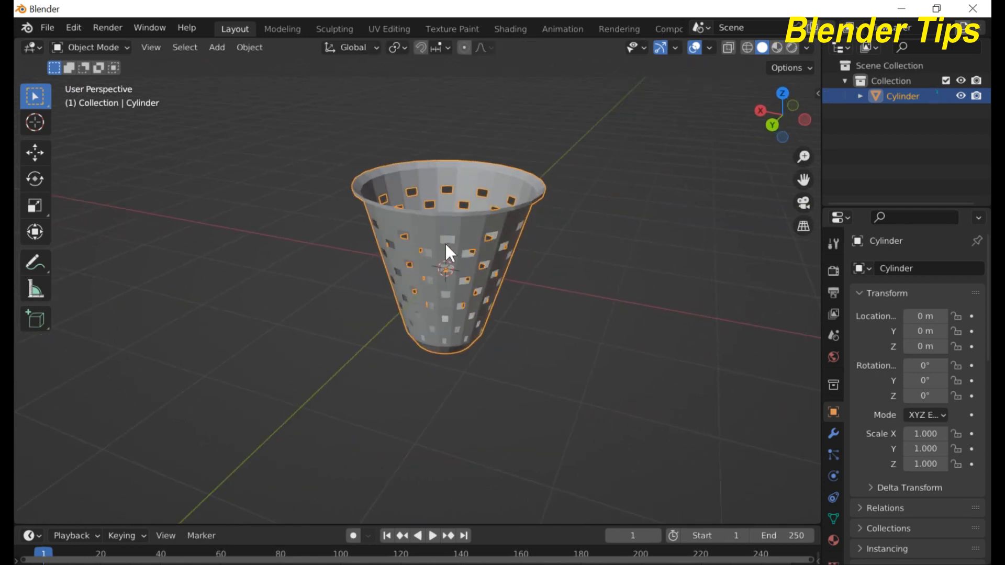
right_click(425, 228)
click(423, 227)
scroll(430, 231, up, 5)
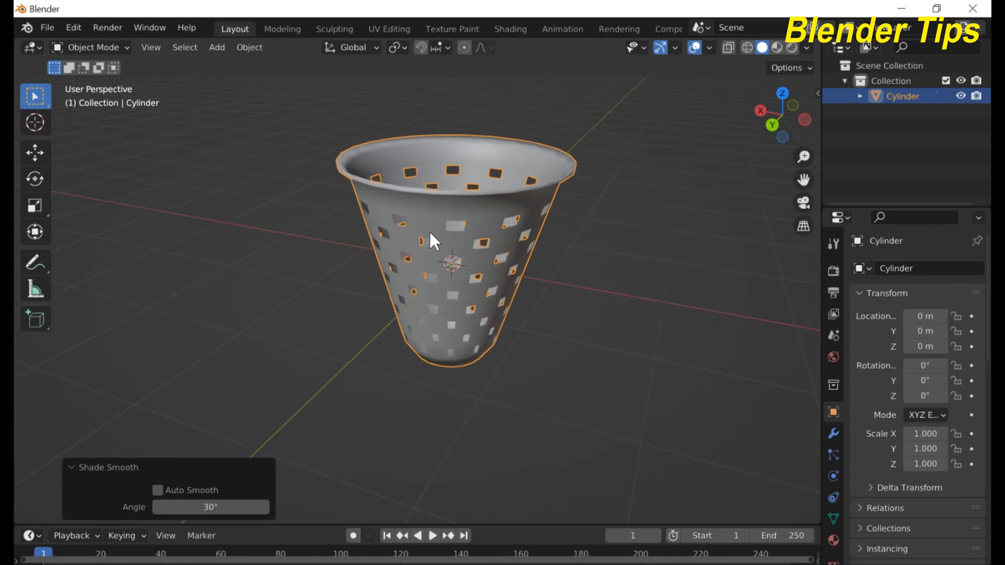
scroll(435, 242, down, 1)
middle_drag(435, 242, 346, 225)
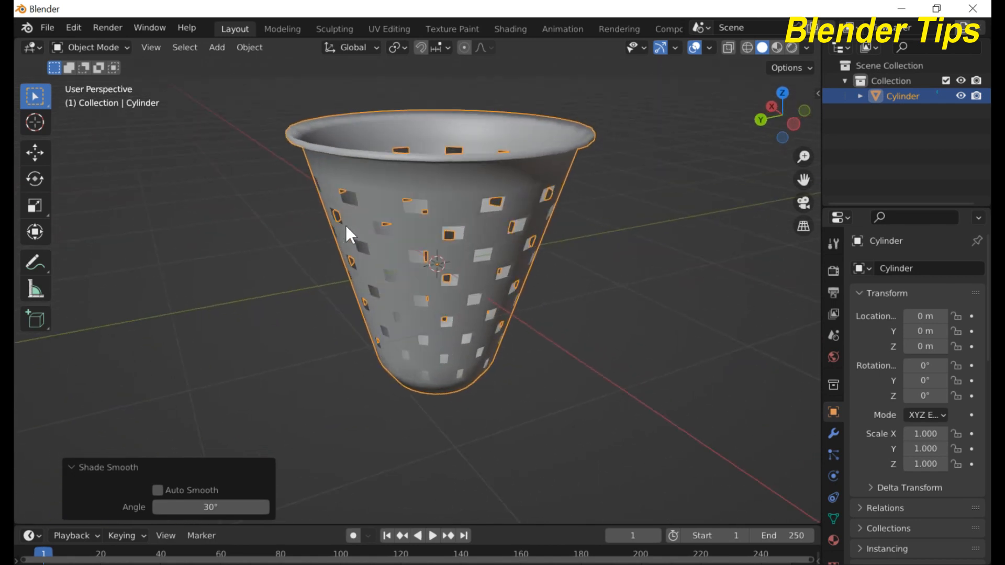
scroll(400, 234, down, 1)
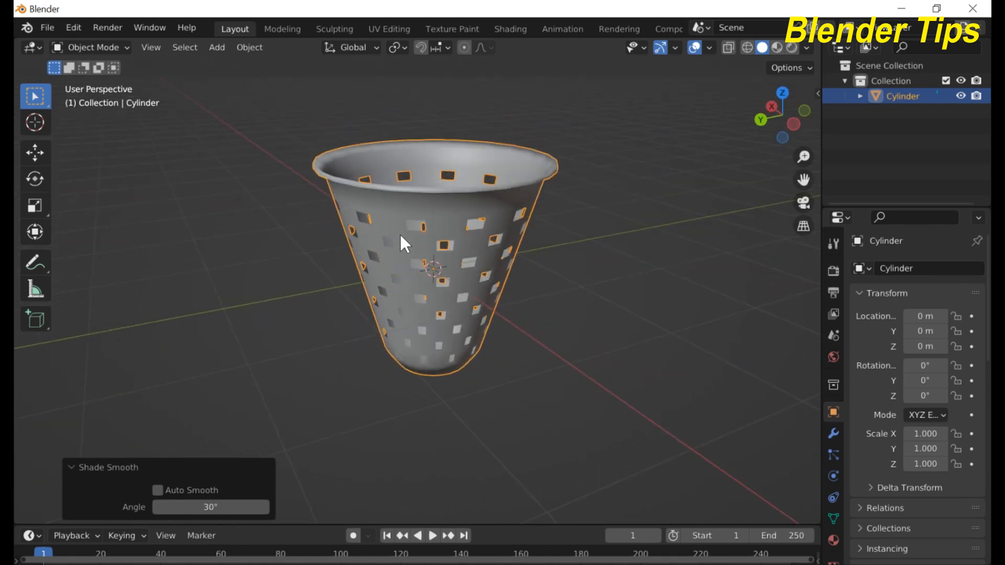
- Add a Solidify modifier to the basket with a thickness of 0.03 m
click(833, 435)
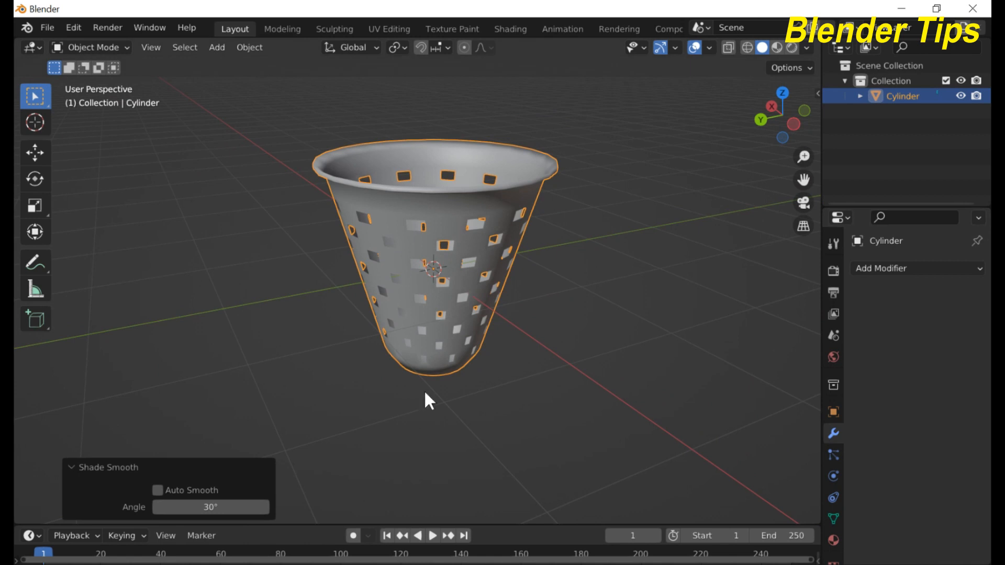
click(882, 269)
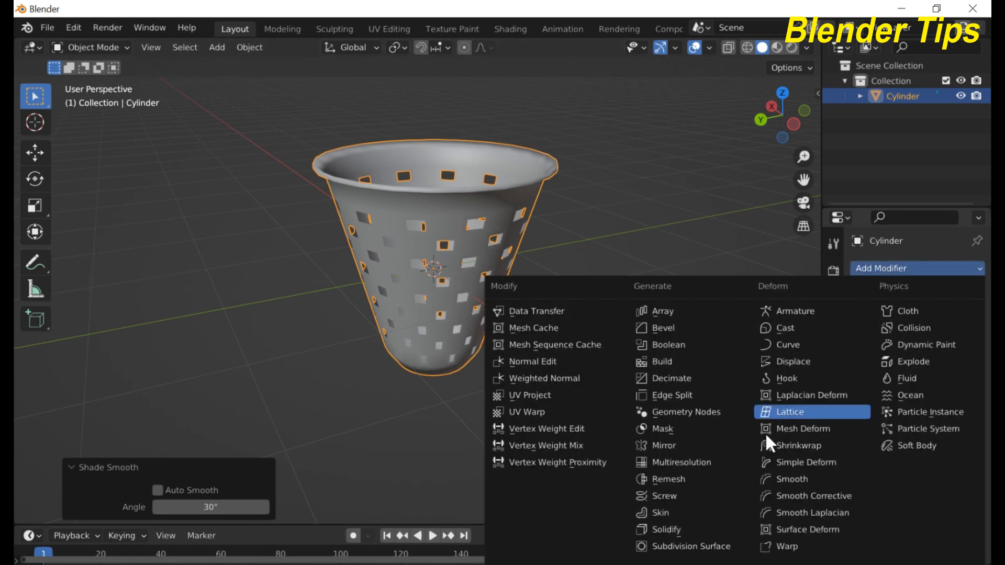
click(674, 529)
middle_drag(607, 283, 620, 259)
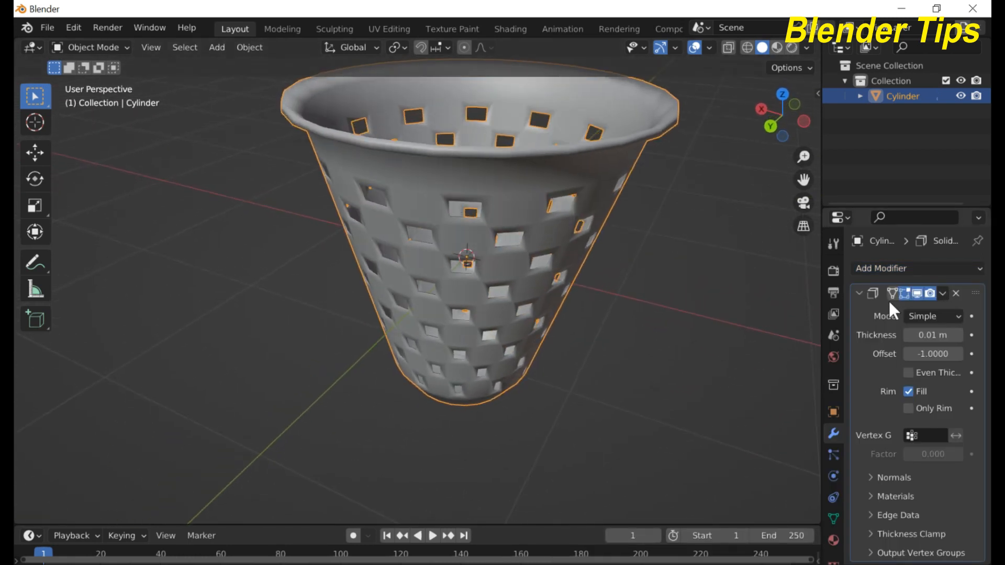
click(958, 335)
click(958, 335)
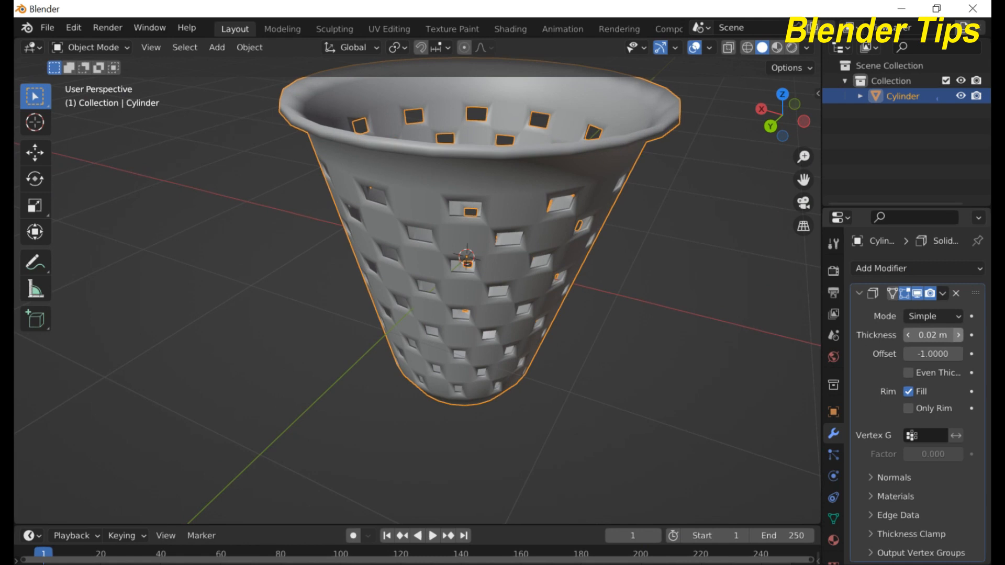
- Apply the Solidify modifier to make the basket's wall thickness permanent
middle_drag(689, 259, 470, 272)
scroll(507, 242, up, 3)
scroll(498, 348, down, 3)
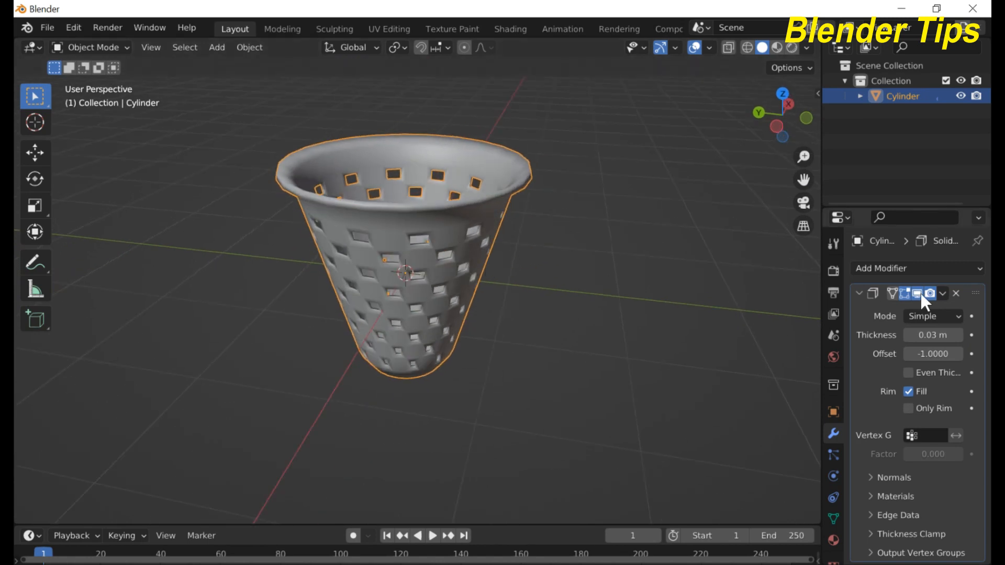
click(942, 293)
click(905, 309)
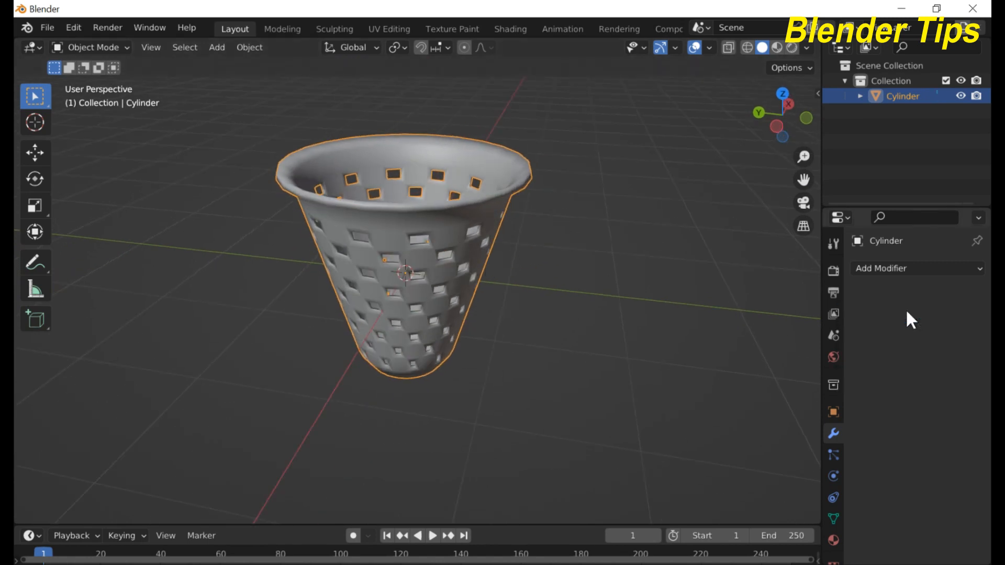
- Add a Subdivision Surface modifier to the basket to round its holes and edges
click(877, 270)
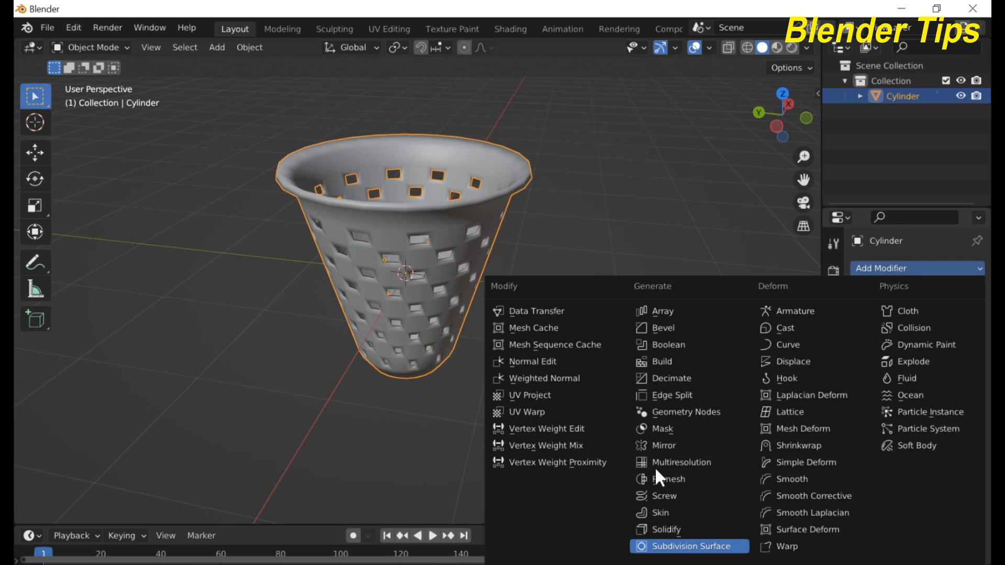
click(681, 547)
middle_drag(555, 253, 649, 215)
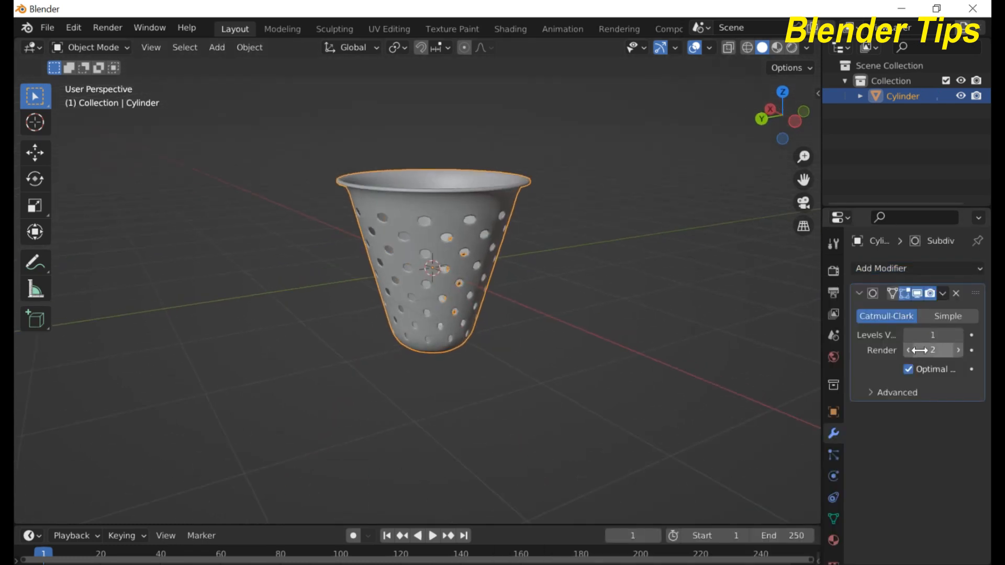
- Set the basket's Subdivision Surface viewport level to 3
click(934, 336)
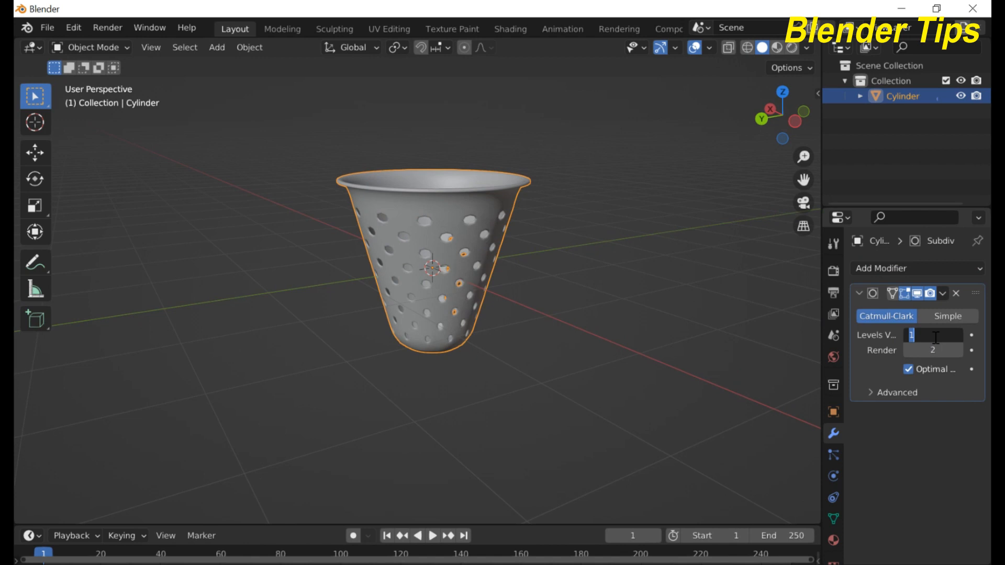
text(3)
key(Return)
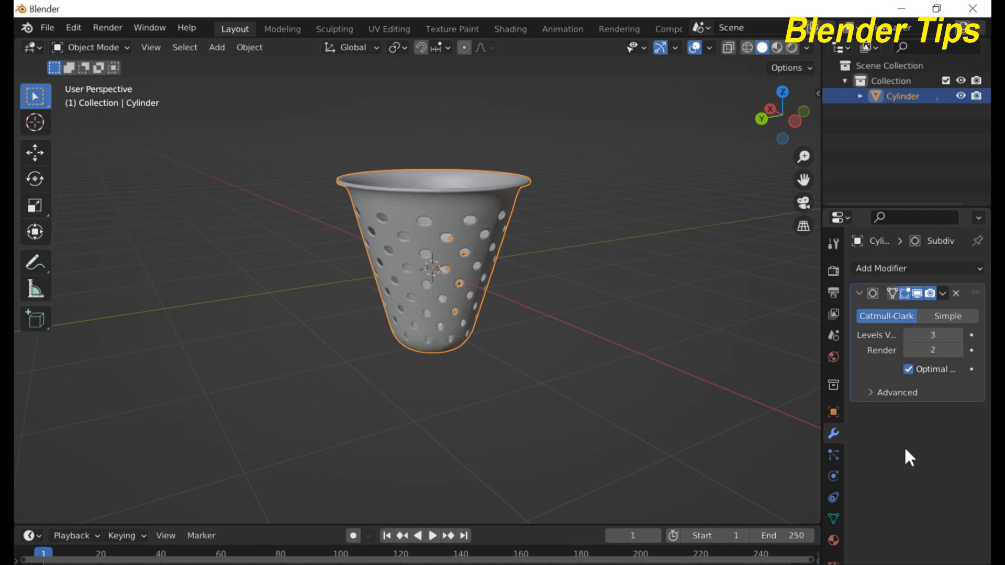
- Move the basket up along Z by about 0.99 m so its base rests on the ground level
middle_drag(537, 274, 604, 287)
scroll(541, 257, up, 5)
middle_drag(541, 258, 504, 344)
scroll(490, 314, down, 5)
middle_drag(485, 292, 482, 258)
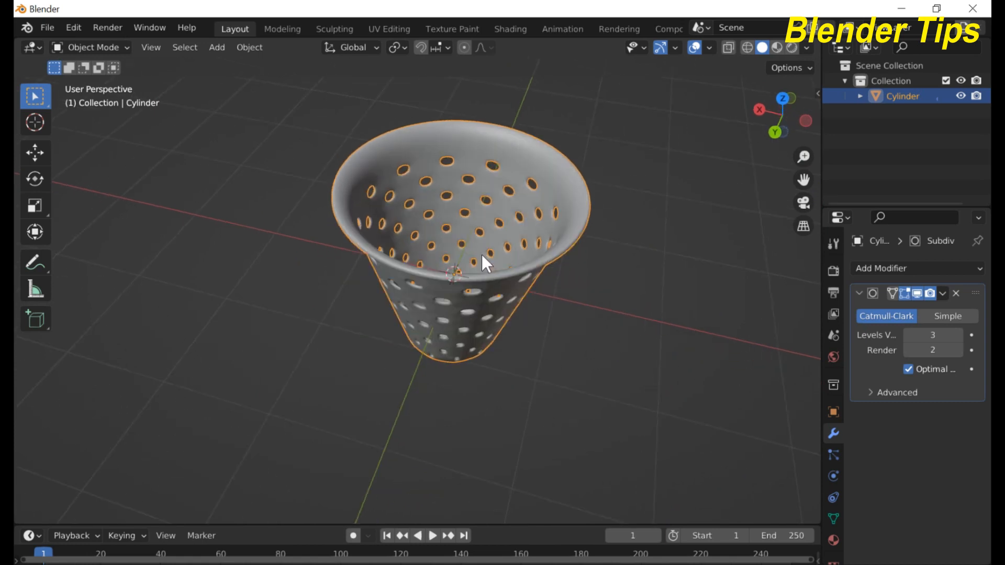
key(KP_1)
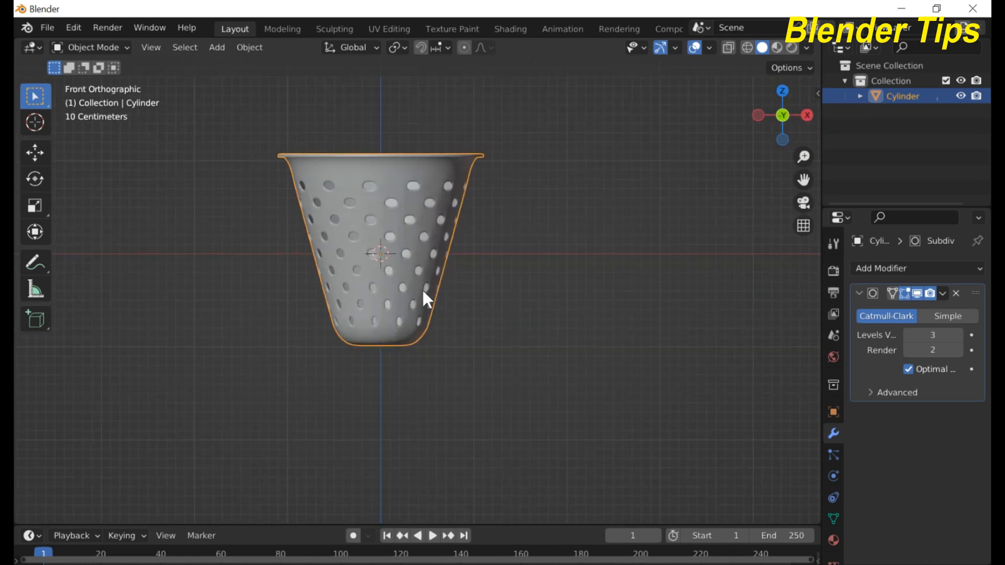
key(g)
key(z)
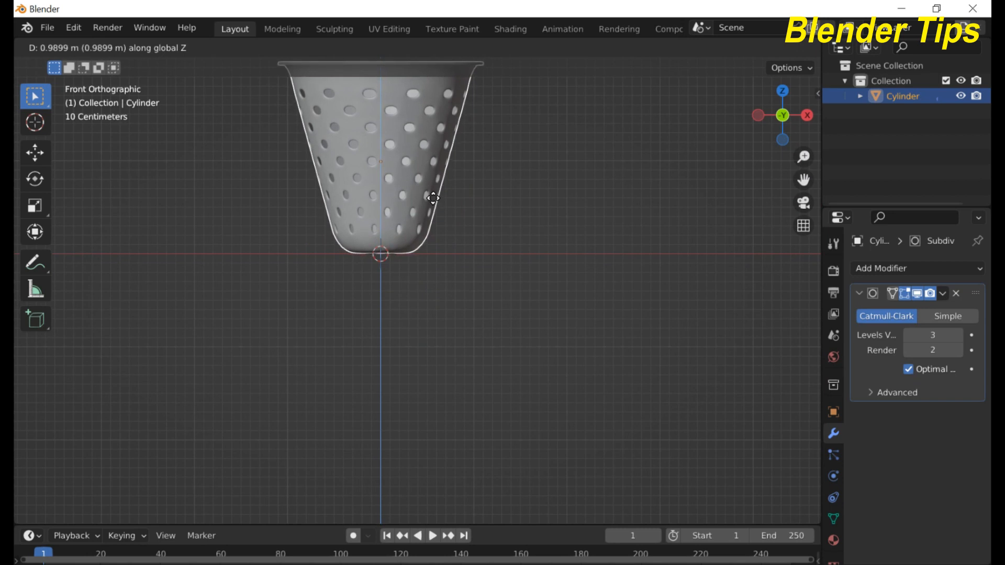
click(433, 198)
scroll(484, 203, down, 3)
key(KP_5)
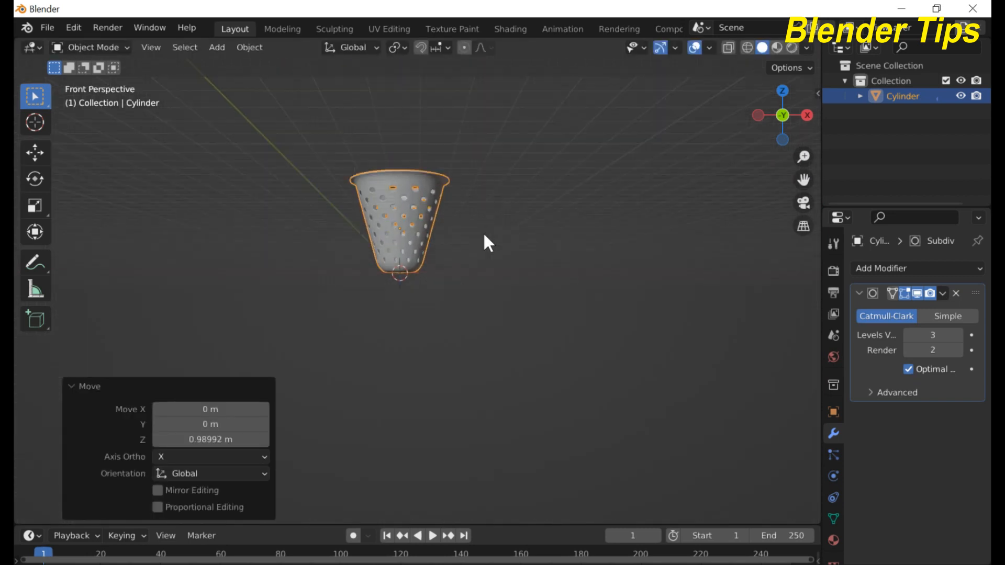
- Add a plane at the origin under the basket and scale it up by about 20.8 as a ground surface
middle_drag(483, 231, 574, 310)
scroll(432, 278, up, 5)
scroll(432, 279, down, 5)
middle_drag(432, 278, 488, 284)
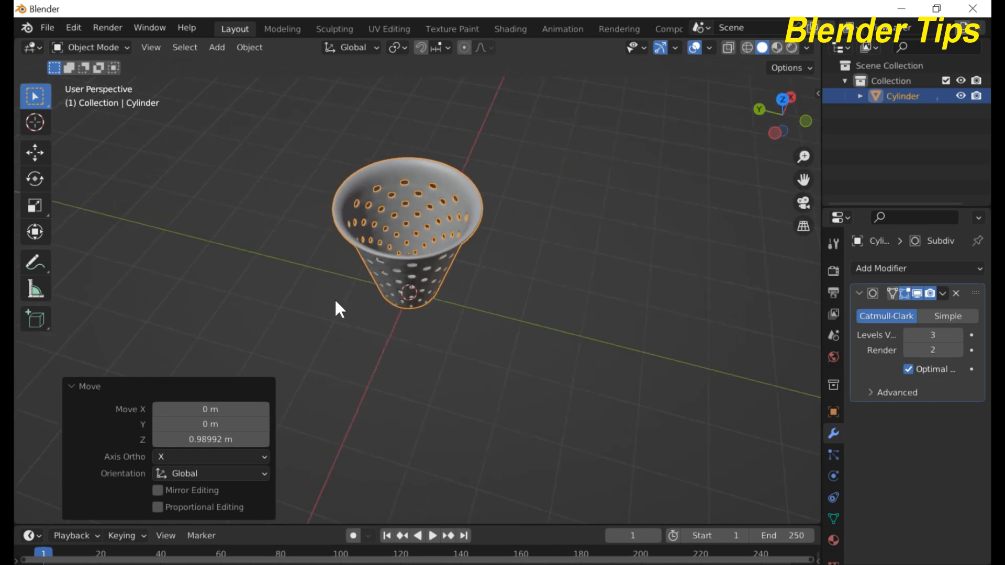
key(shift+a)
mouse_move(261, 273)
click(367, 281)
middle_drag(366, 281, 428, 348)
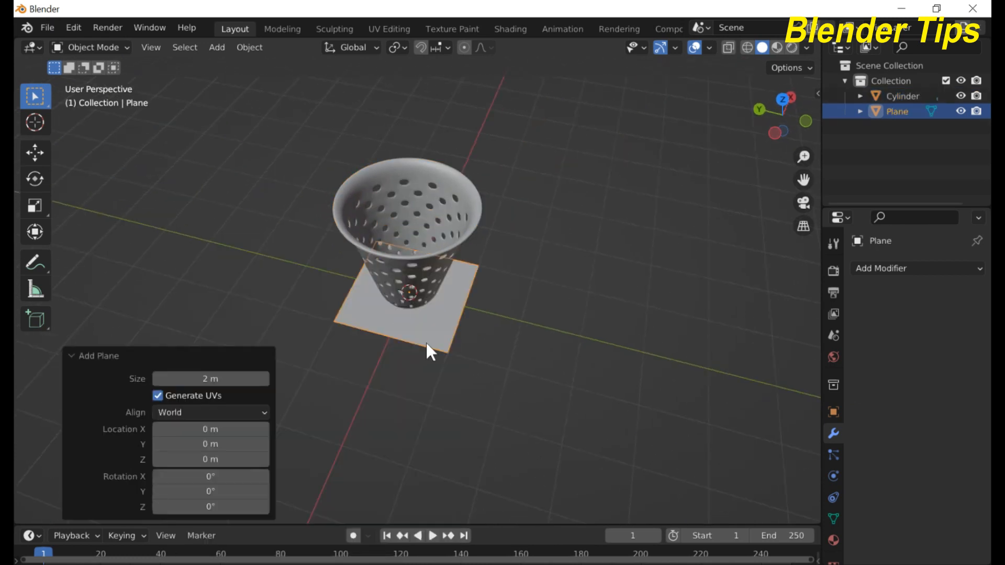
middle_drag(494, 364, 490, 309)
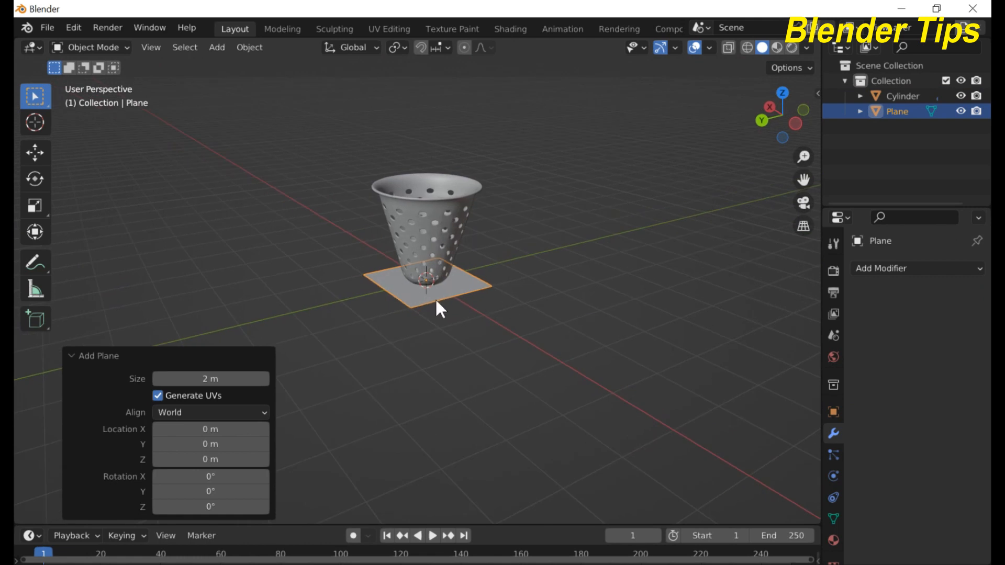
key(s)
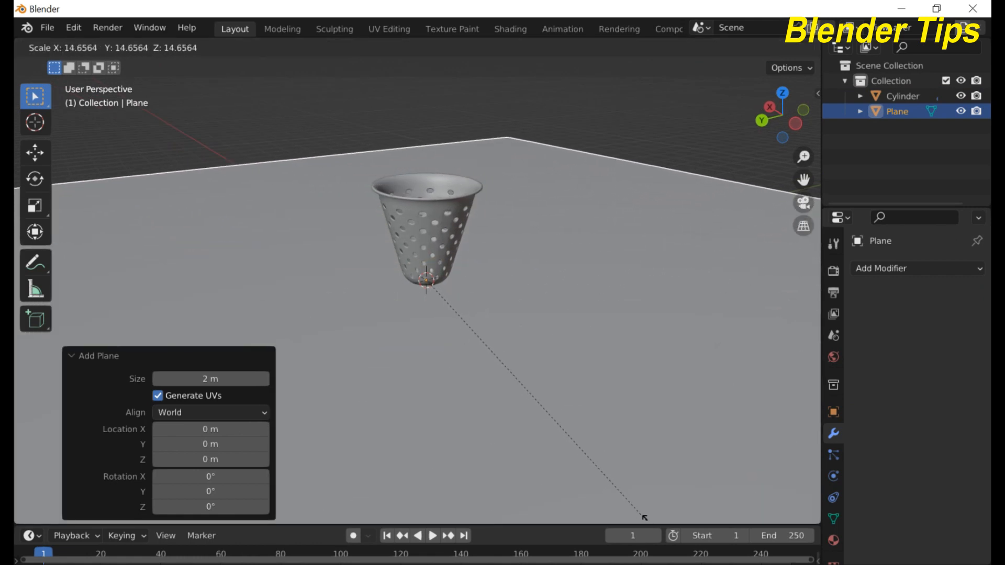
click(704, 181)
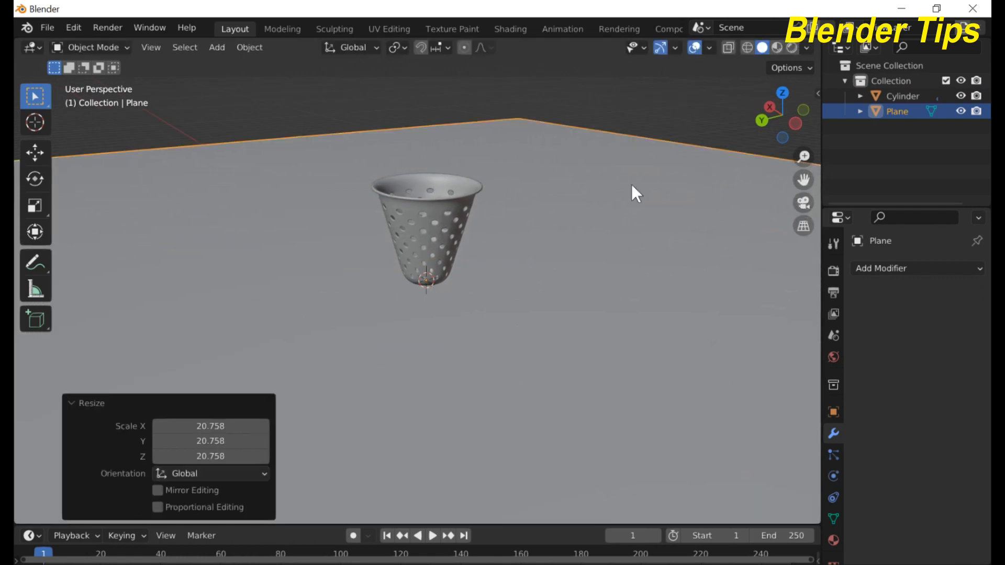
- Duplicate the basket three times across the ground, offsetting successive copies in X and Y by about (-7.2, 3.0), (16.0, -1.4) and (-14.1, -7.6) m
key(KP_7)
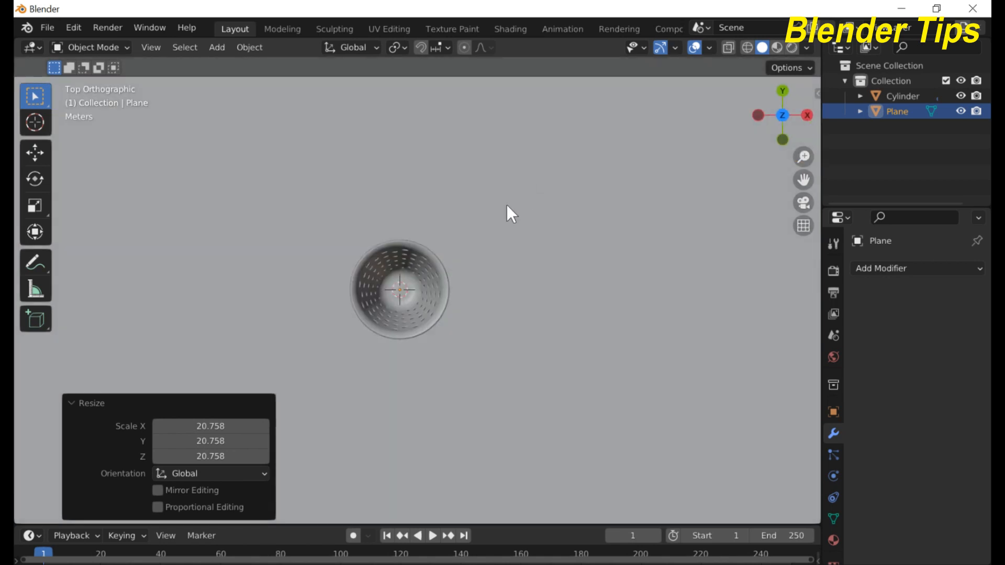
scroll(495, 225, down, 3)
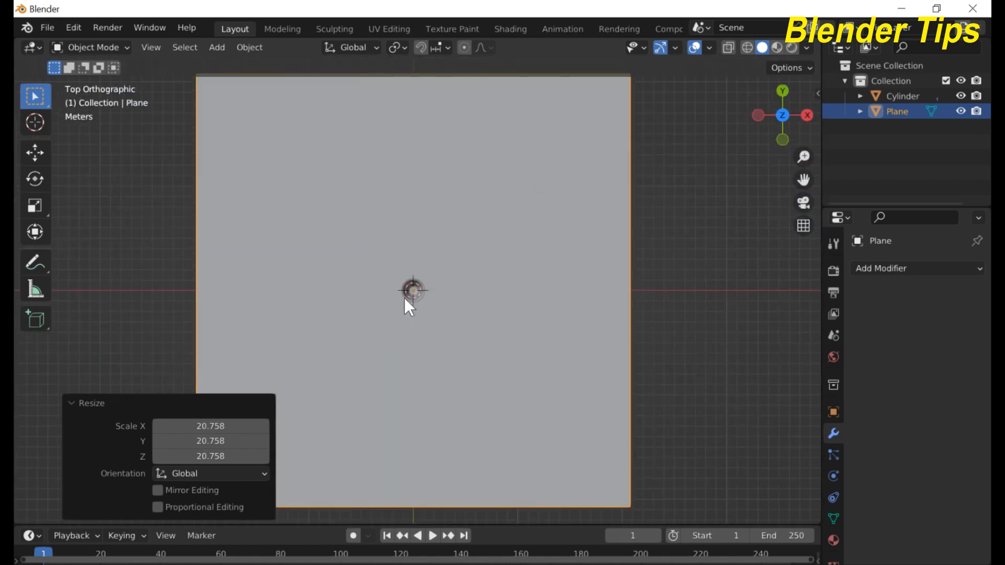
click(405, 299)
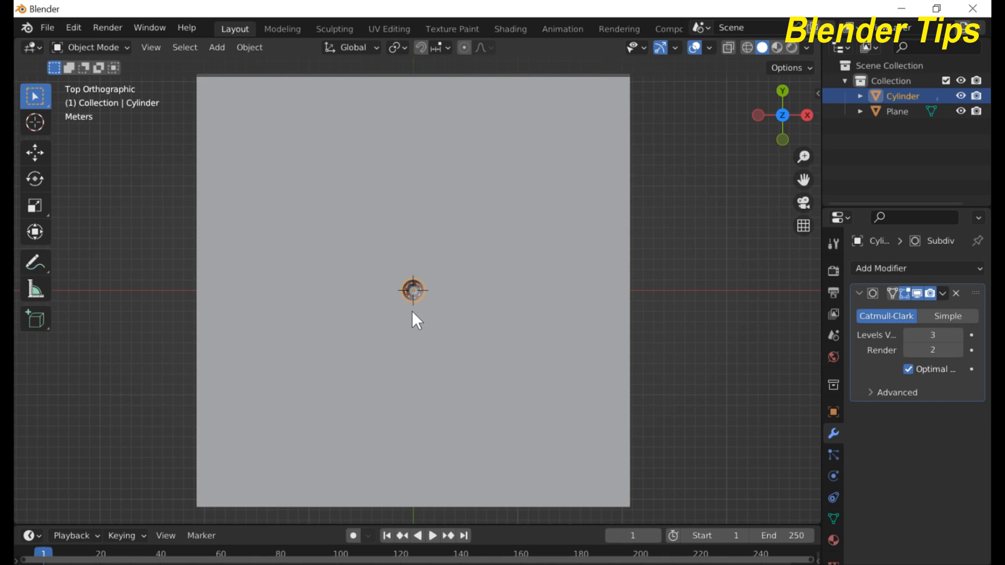
key(shift+d)
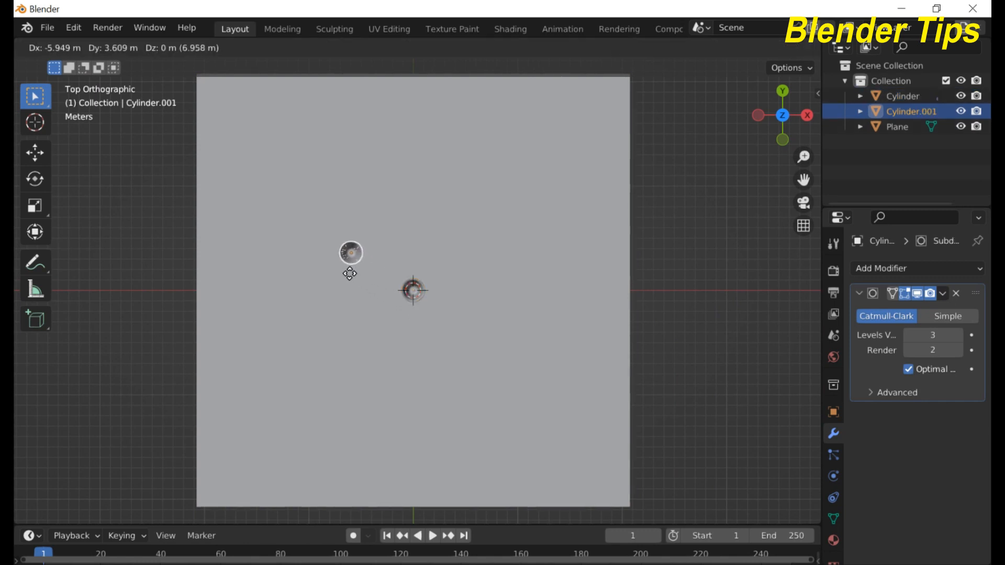
click(338, 281)
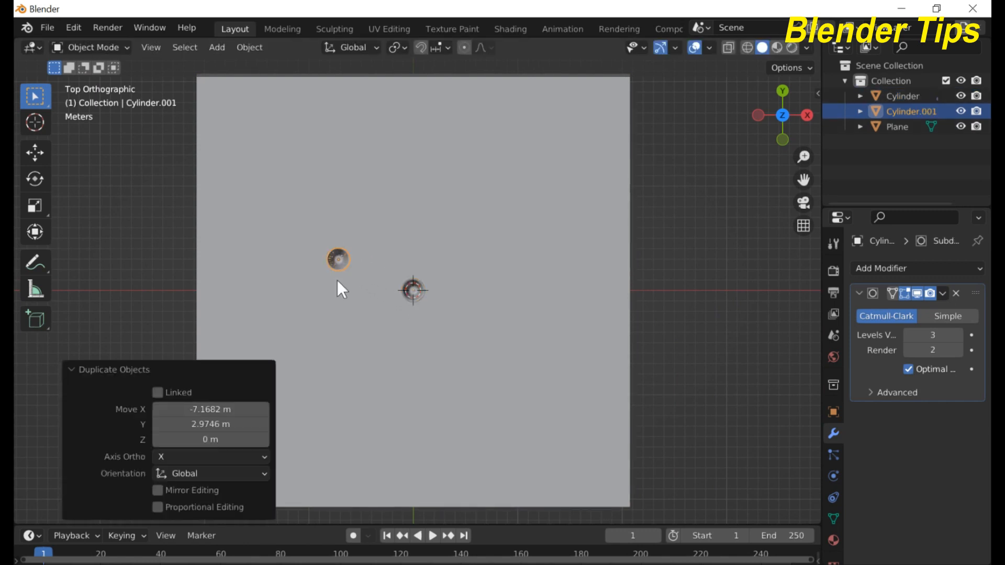
key(shift+d)
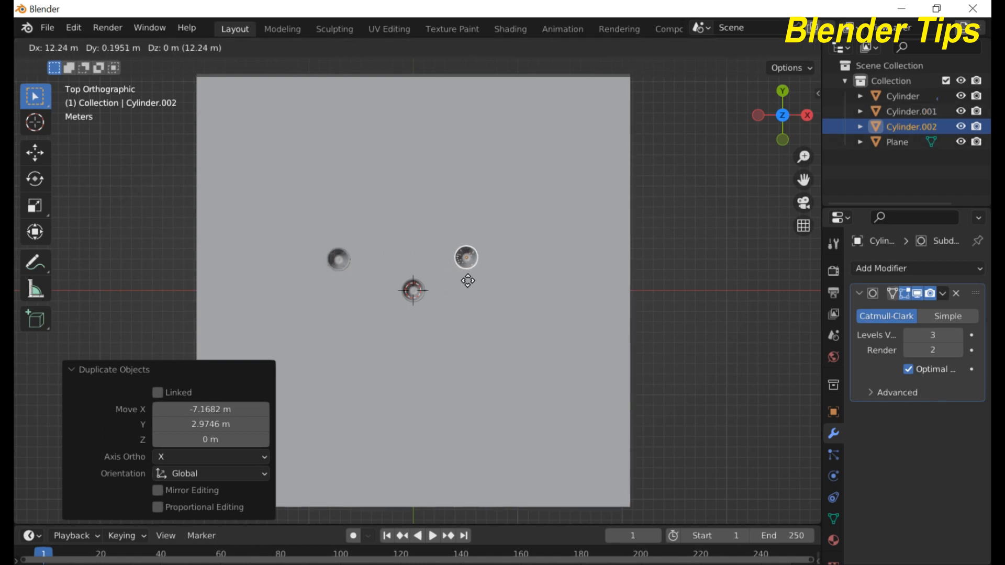
click(504, 296)
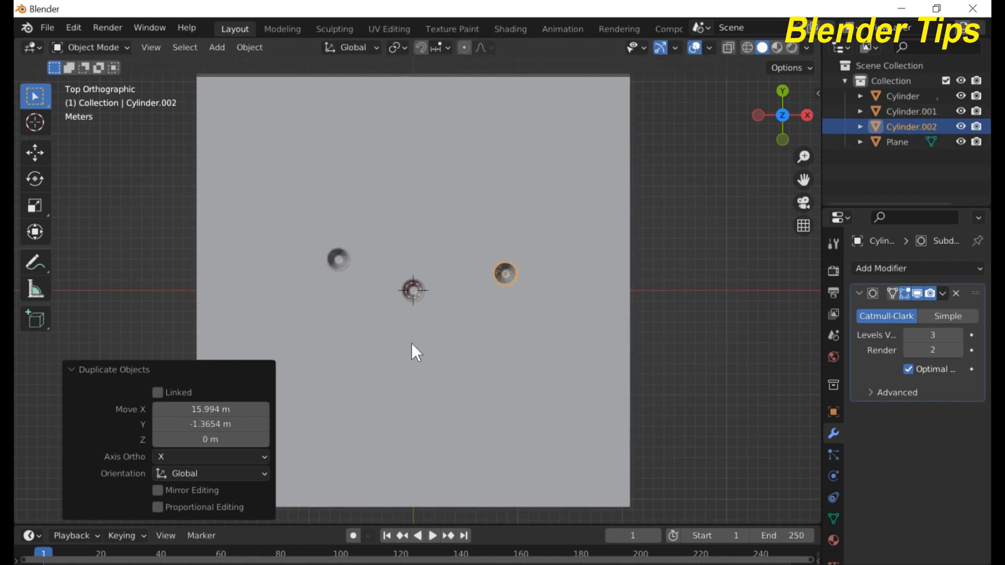
key(shift+d)
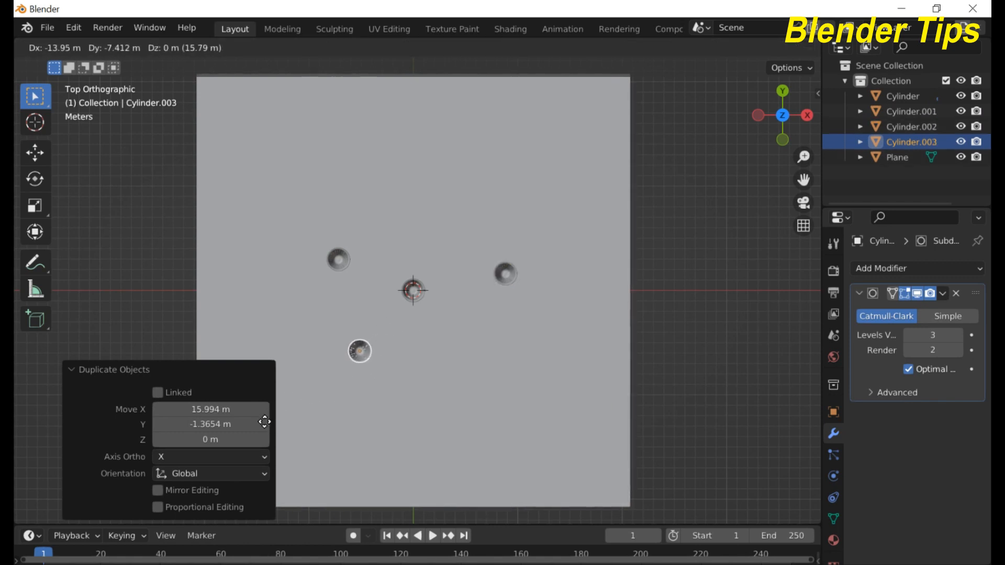
click(308, 408)
- Switch the viewport shading to Material Preview with all four baskets and the ground plane in view
middle_drag(380, 376, 331, 278)
scroll(441, 273, up, 2)
scroll(497, 306, up, 3)
scroll(491, 298, down, 2)
scroll(548, 260, up, 4)
scroll(494, 257, down, 4)
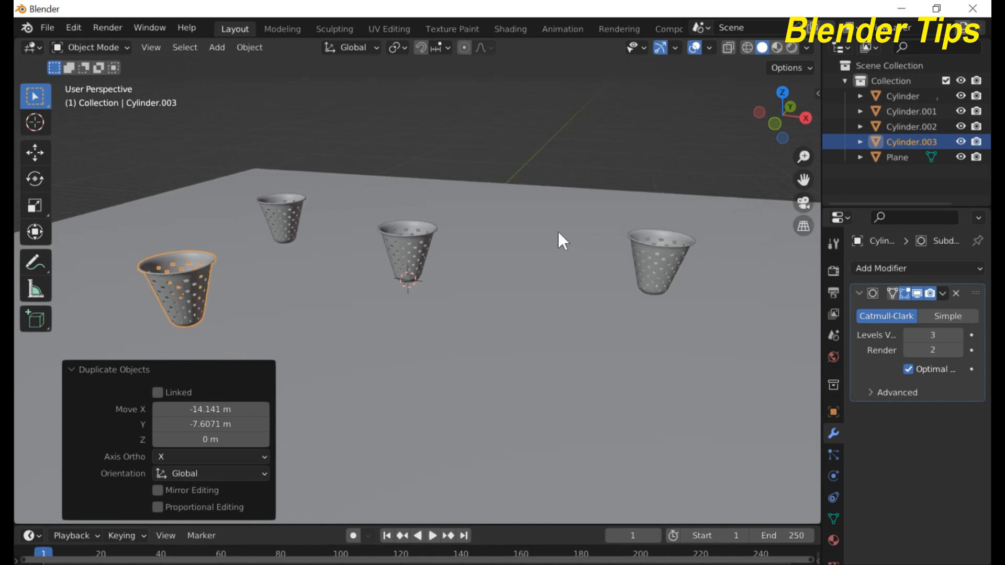
click(777, 48)
scroll(391, 362, down, 2)
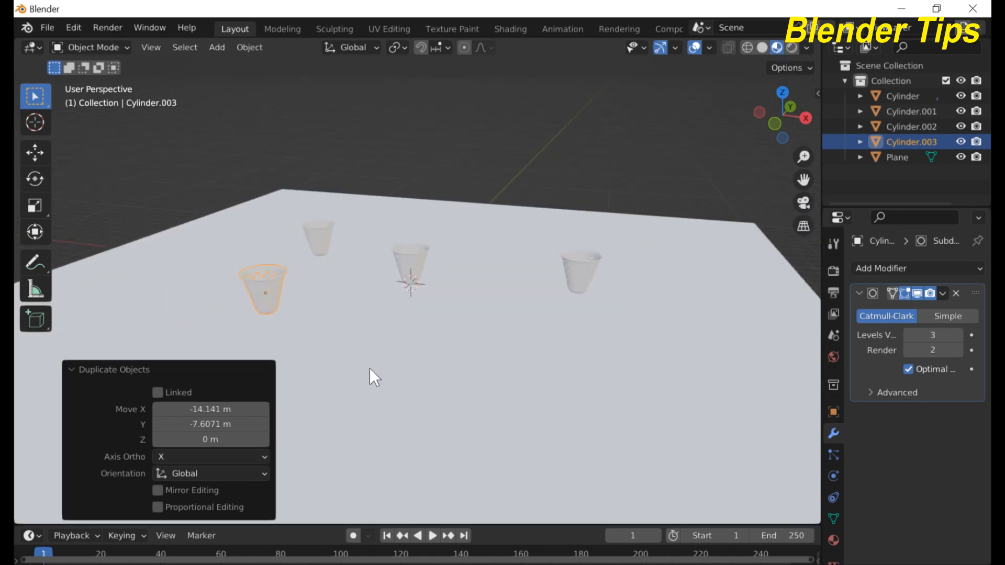
scroll(367, 366, up, 2)
scroll(359, 466, down, 1)
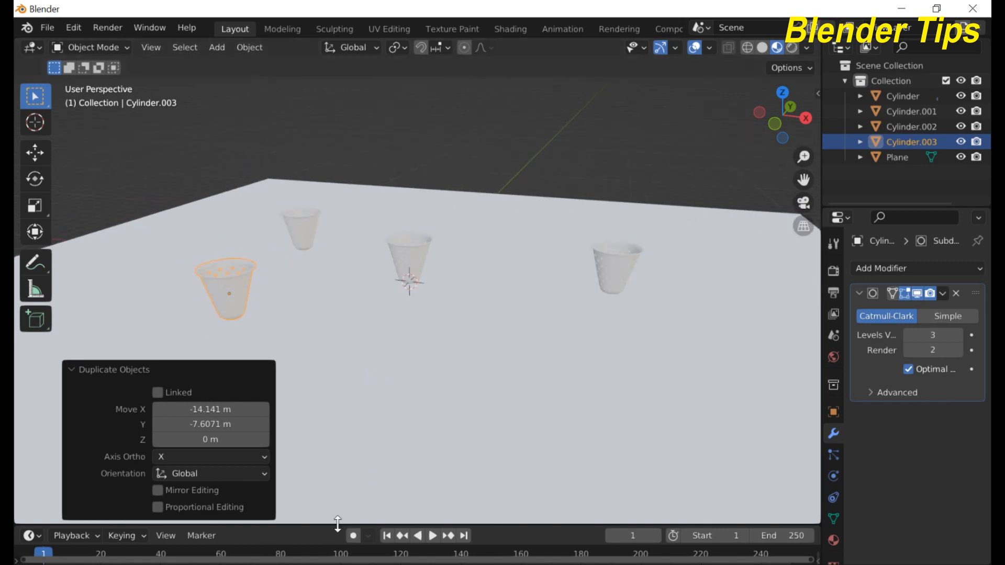
- Enlarge the timeline area, turn it into an Asset Browser and load the Materials library
drag(338, 524, 356, 408)
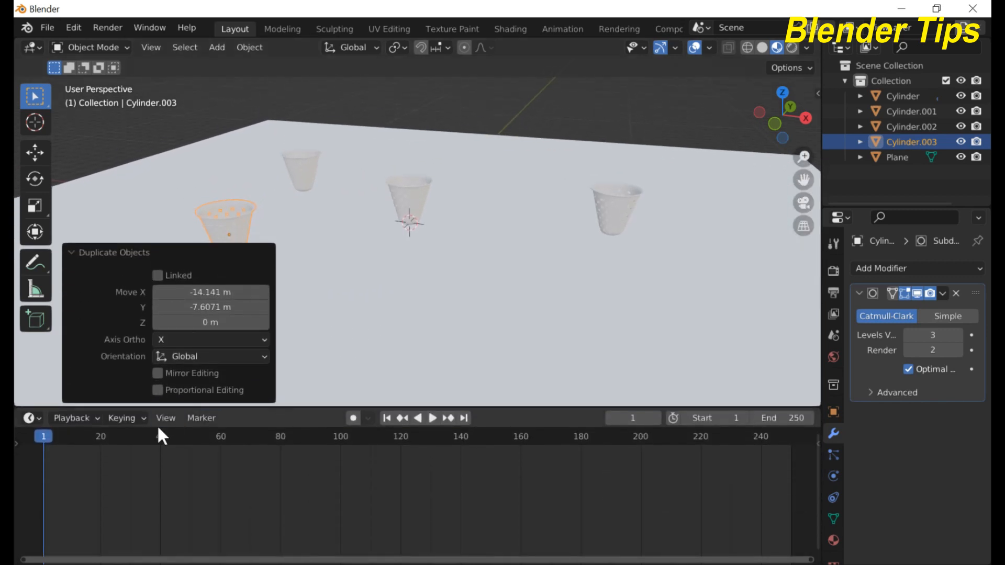
click(32, 418)
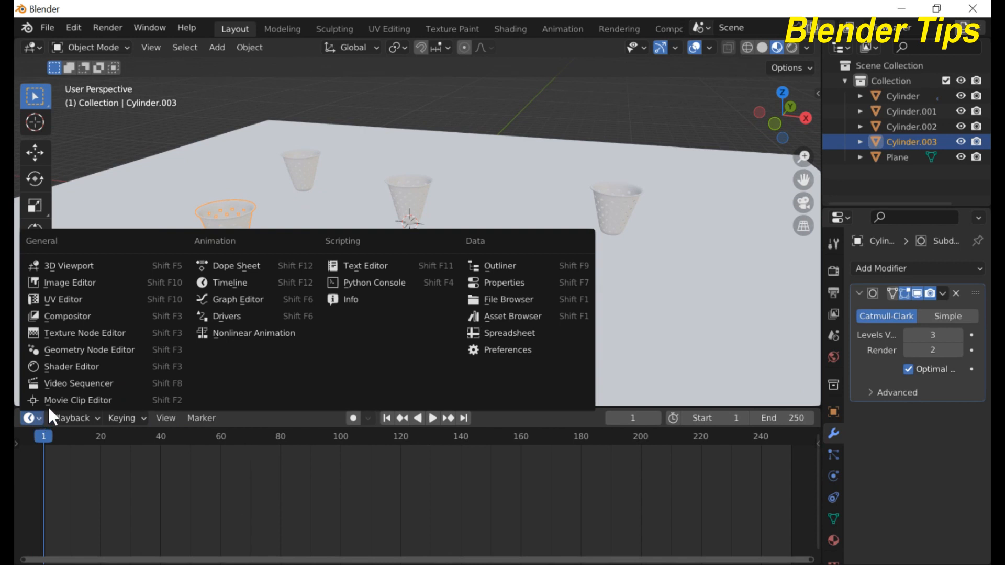
click(494, 316)
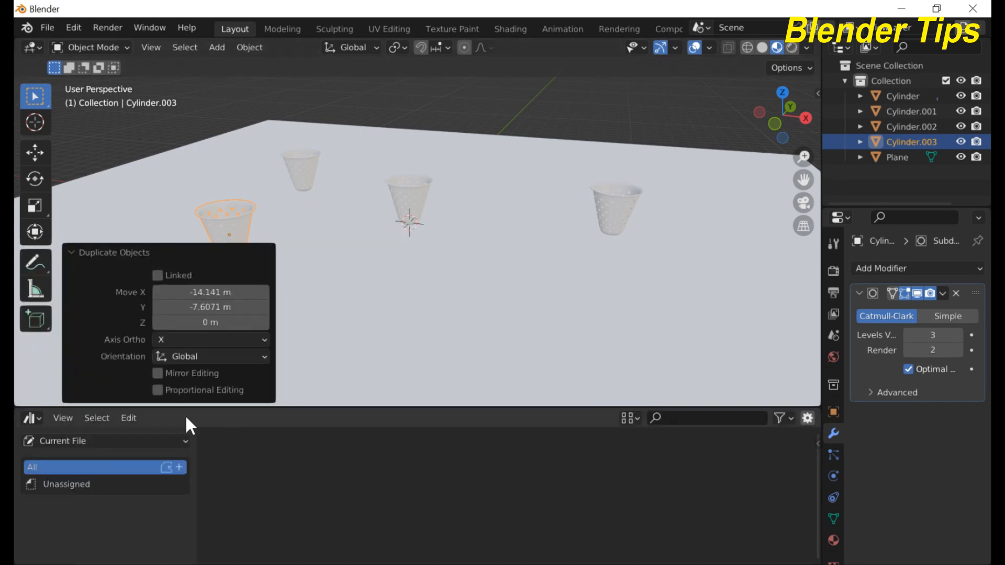
click(137, 440)
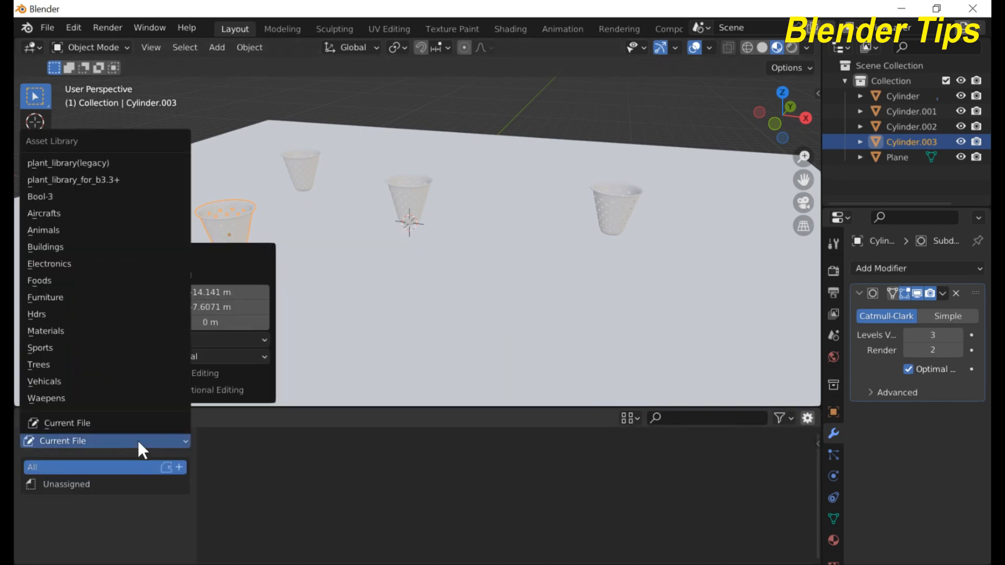
click(90, 332)
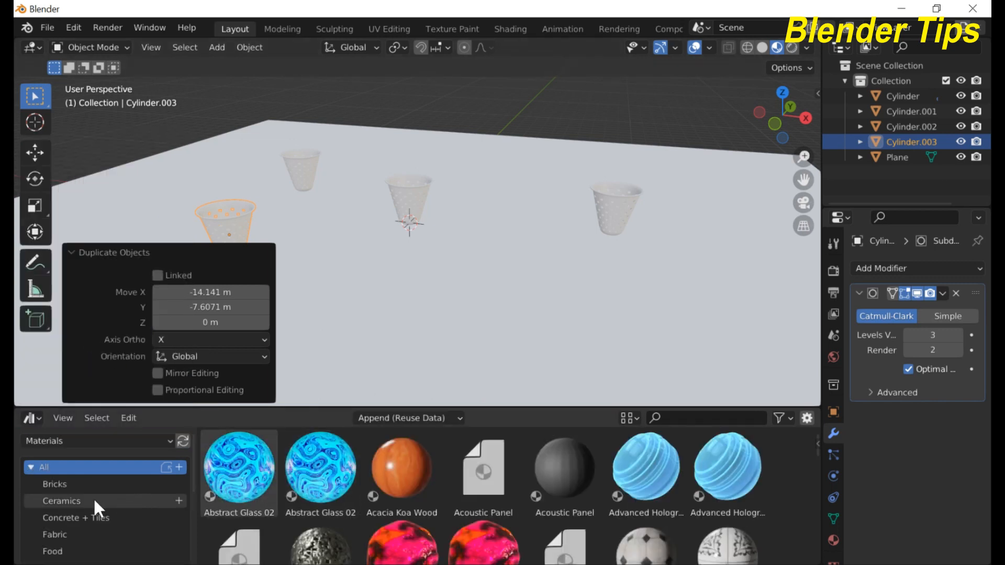
- Apply the Fresh Grass material from the Grass category to the ground plane
scroll(81, 518, down, 3)
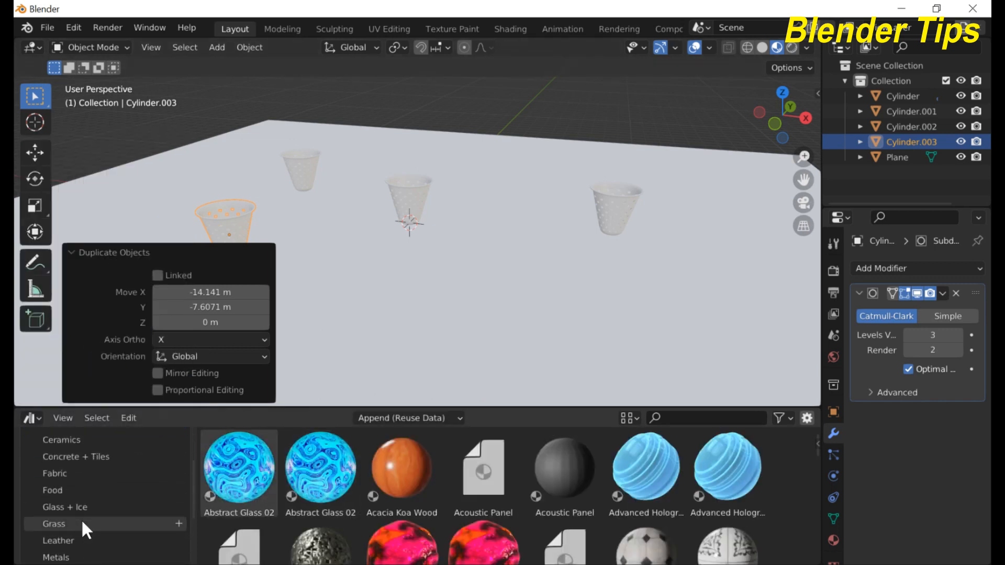
click(80, 519)
scroll(344, 498, down, 1)
scroll(306, 489, up, 1)
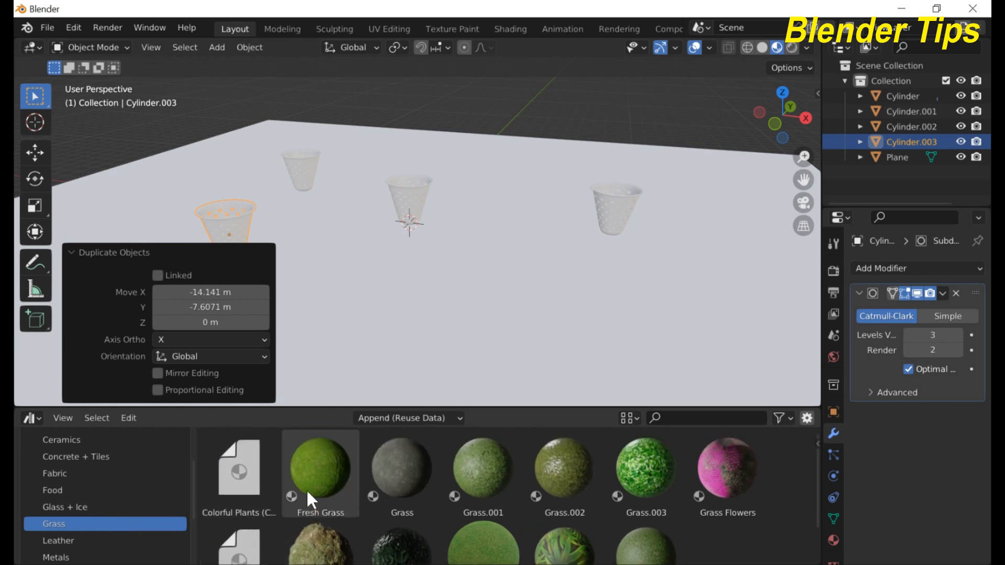
drag(308, 475, 473, 332)
- Apply the orange Metal Paint material from the Metals category to the selected basket copy
middle_drag(411, 284, 567, 243)
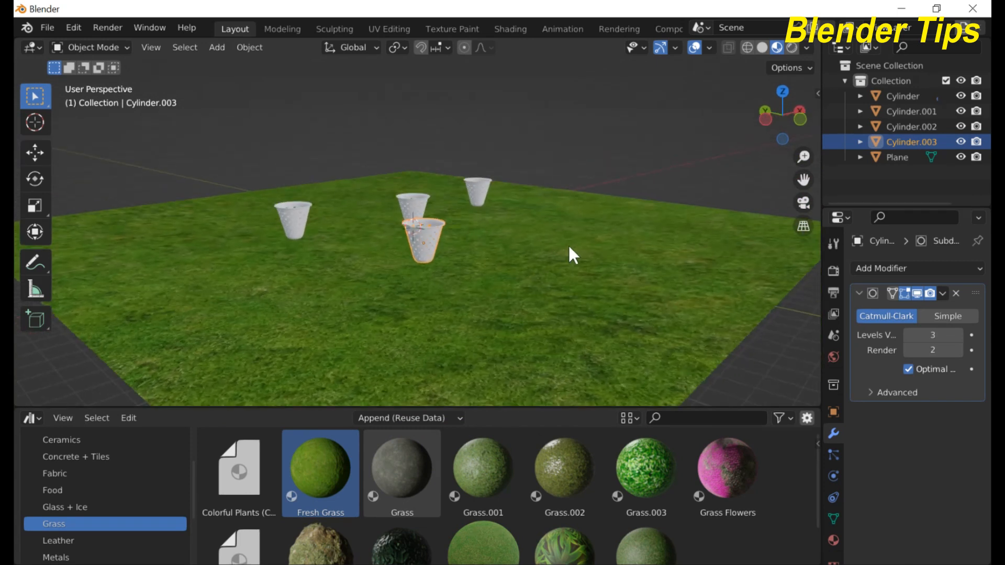
scroll(469, 257, up, 8)
scroll(454, 251, down, 2)
middle_drag(446, 252, 436, 251)
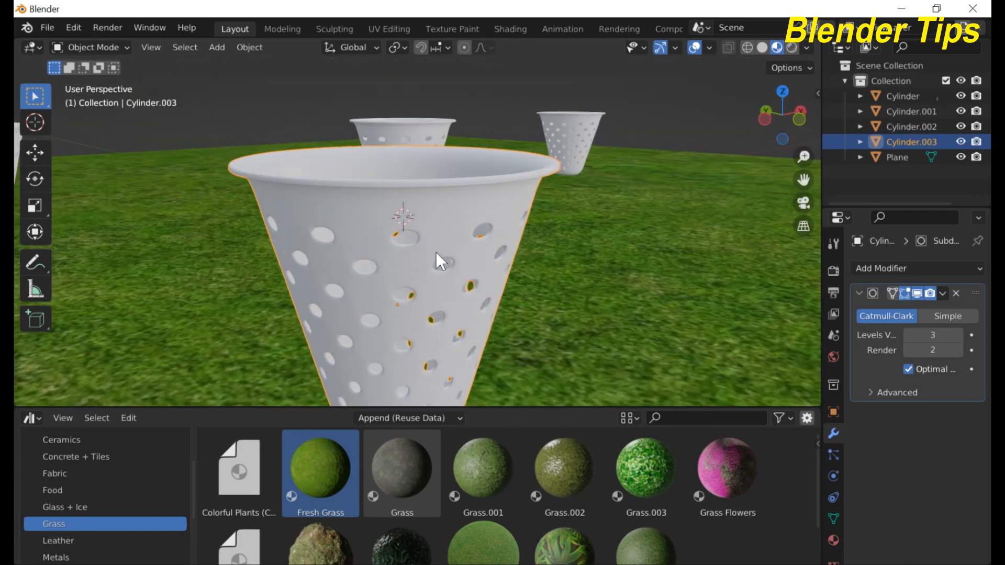
click(84, 558)
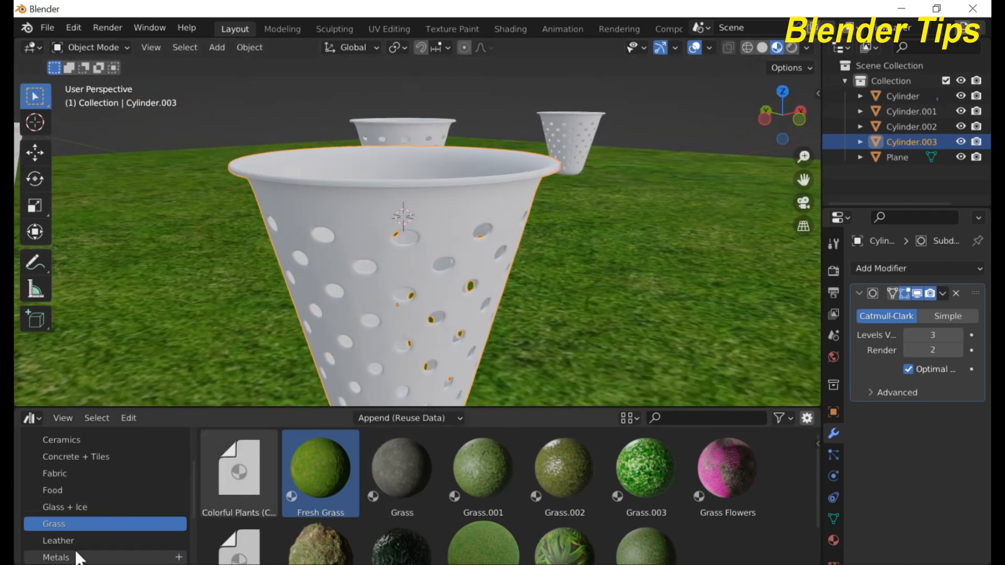
scroll(364, 493, down, 5)
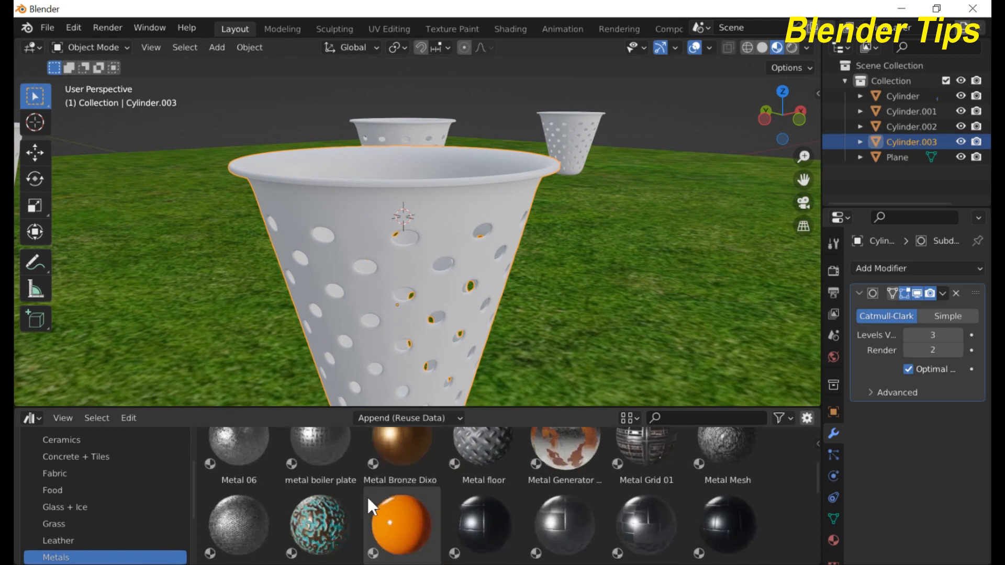
click(403, 524)
drag(401, 521, 401, 297)
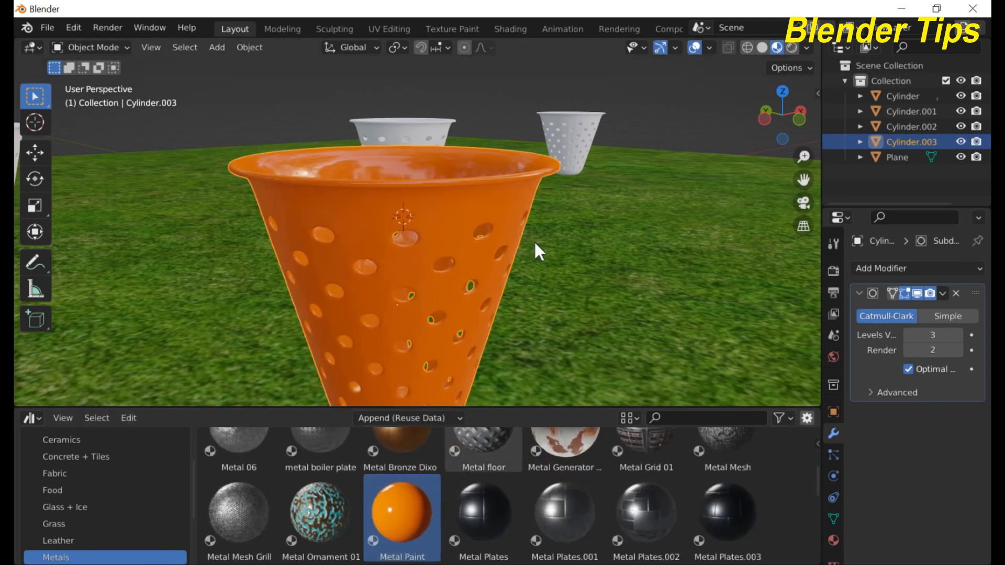
- Apply the Red metal plates material from the Metals category to the white basket at the 3D cursor
scroll(534, 241, down, 4)
middle_drag(533, 241, 399, 265)
scroll(388, 209, up, 5)
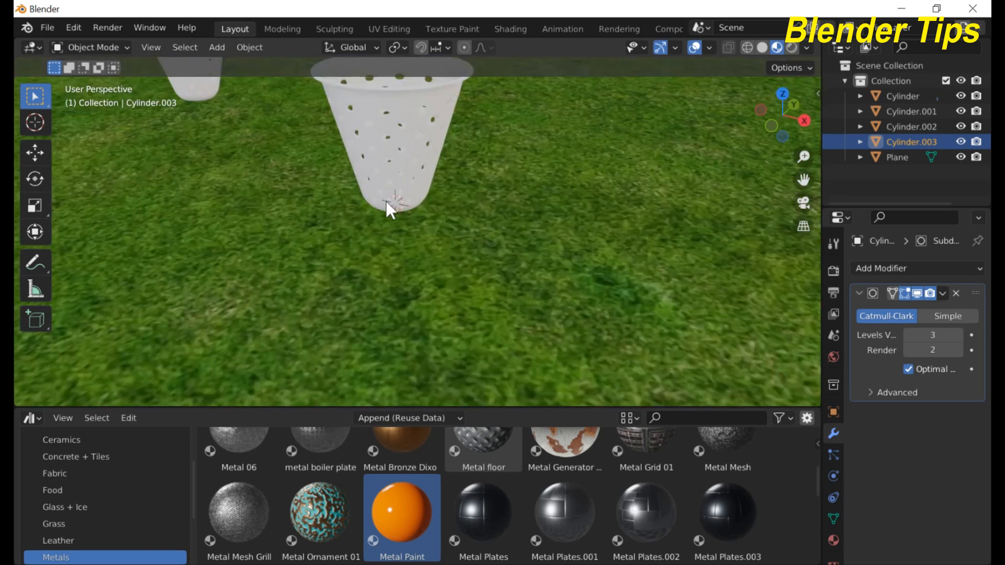
shift+middle_drag(392, 206, 416, 293)
scroll(415, 293, up, 2)
scroll(634, 512, down, 3)
scroll(636, 518, down, 3)
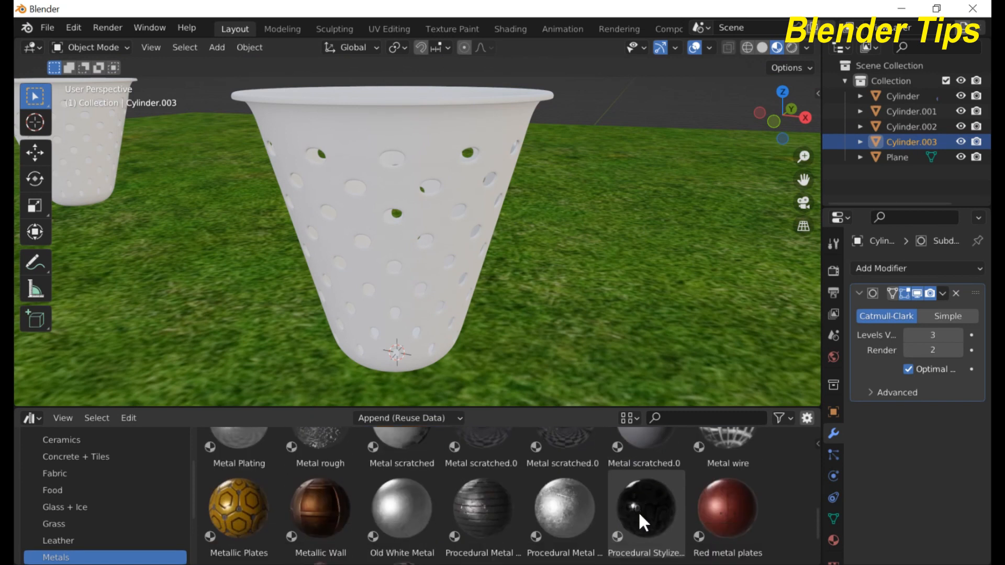
drag(743, 520, 387, 287)
scroll(333, 241, down, 10)
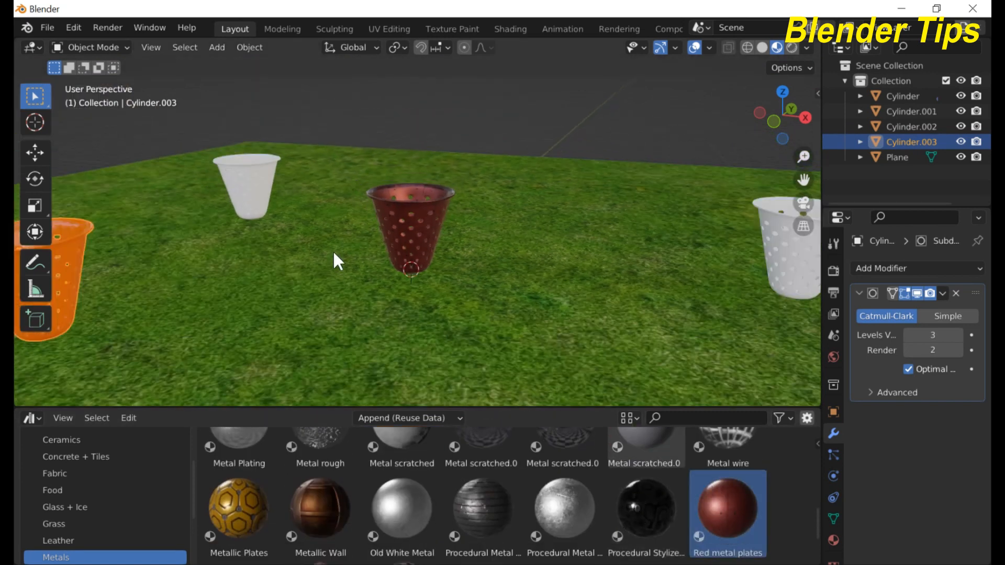
- Apply the Car leather red material from the Leather category to the nearest remaining white basket
middle_drag(335, 262, 573, 273)
scroll(354, 262, up, 4)
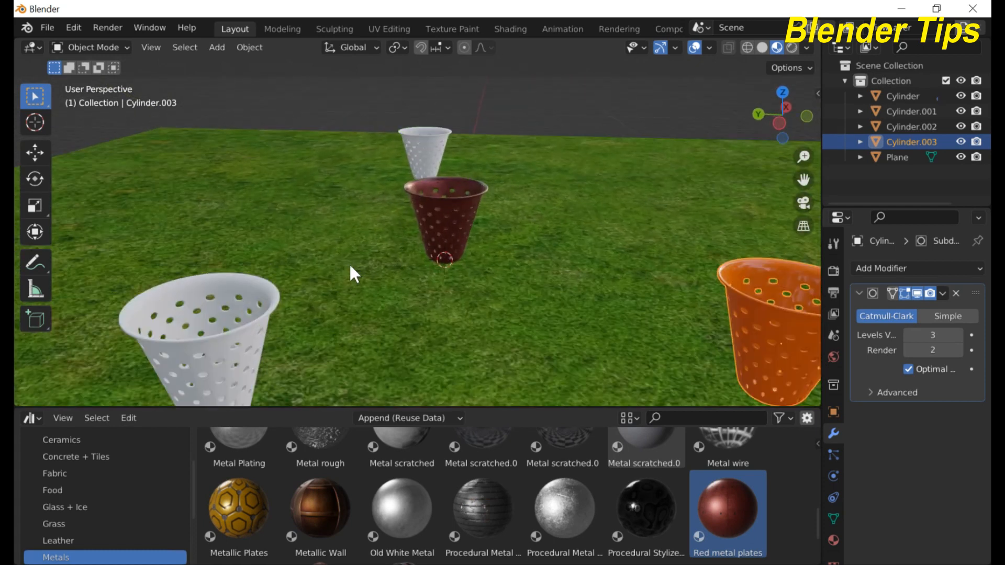
middle_drag(334, 297, 419, 254)
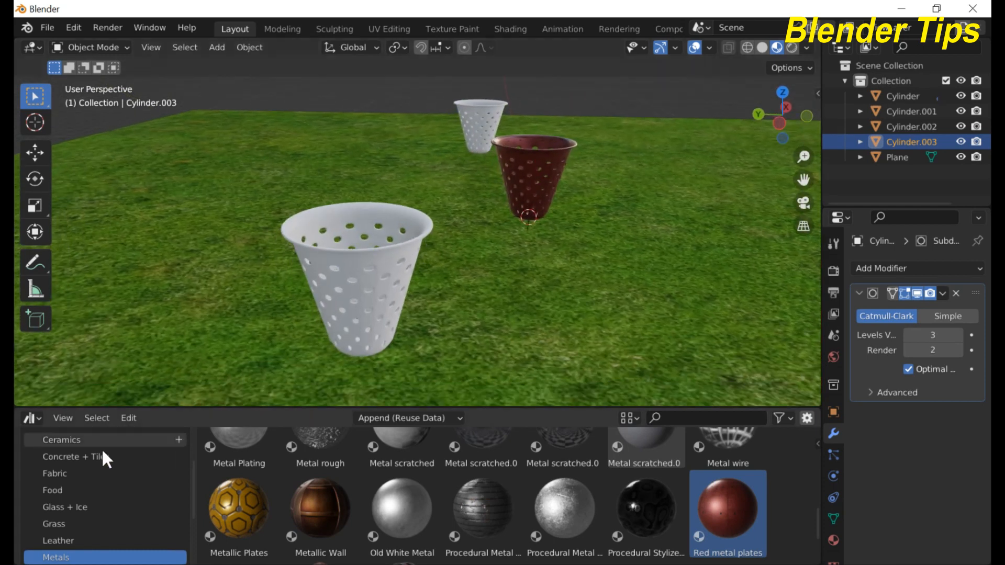
scroll(89, 524, down, 1)
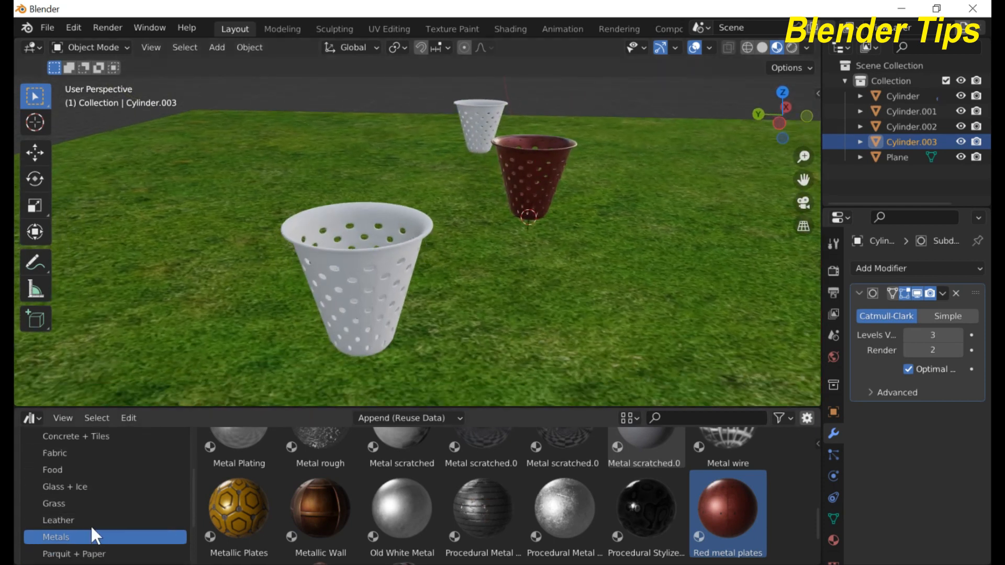
click(92, 520)
scroll(320, 471, up, 5)
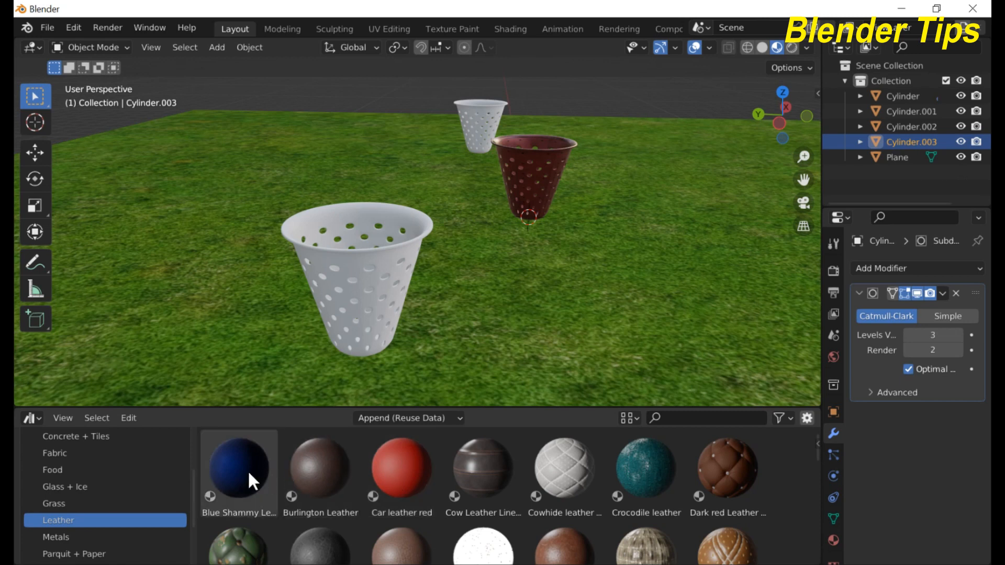
click(396, 468)
drag(402, 468, 352, 296)
scroll(352, 296, up, 6)
scroll(351, 296, down, 6)
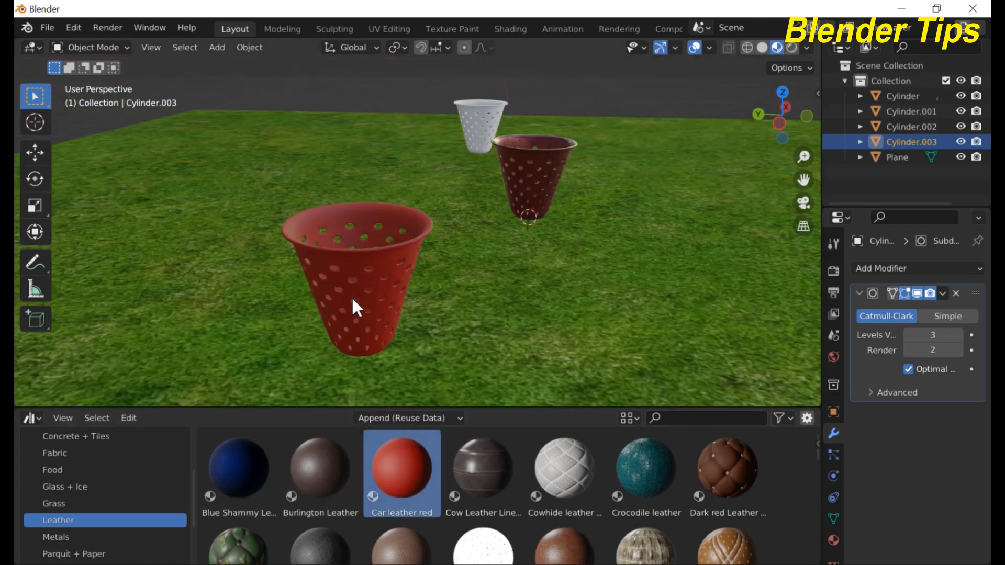
- Apply the Acacia Koa Wood material from the Wood category to the last white basket
middle_drag(351, 296, 443, 301)
click(390, 304)
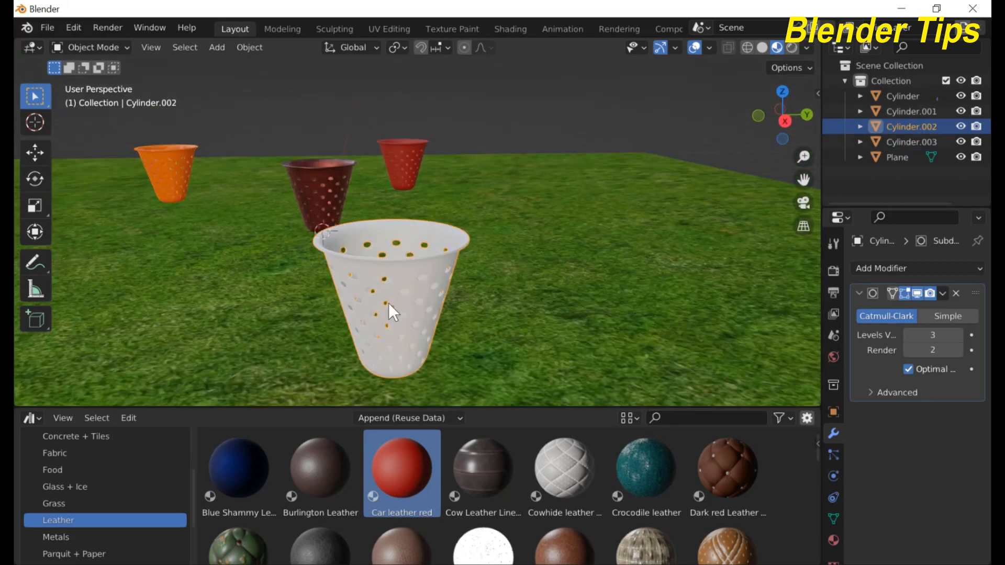
scroll(73, 529, down, 3)
scroll(74, 532, down, 1)
click(74, 530)
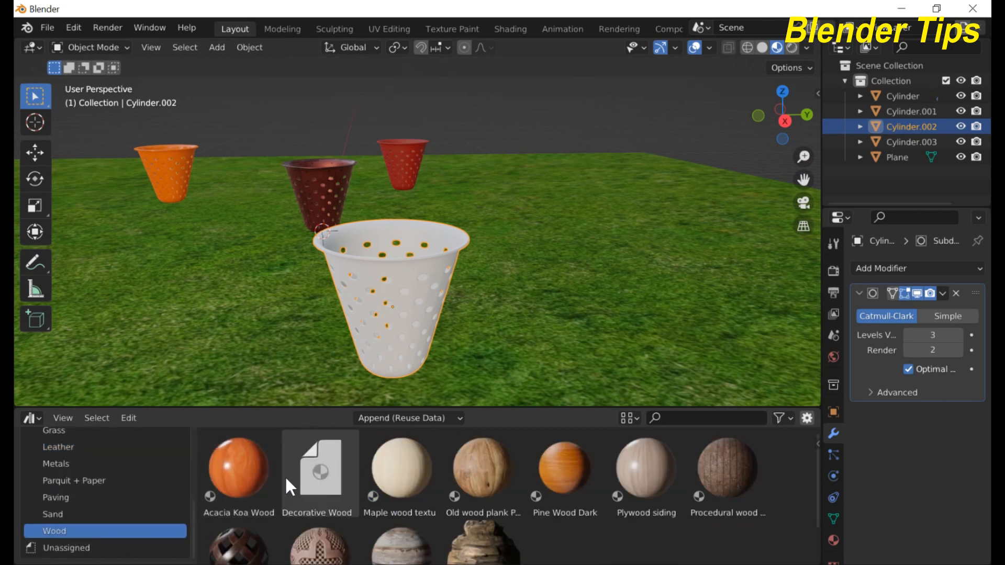
click(239, 473)
drag(230, 467, 391, 316)
middle_drag(391, 314, 530, 293)
scroll(529, 287, down, 5)
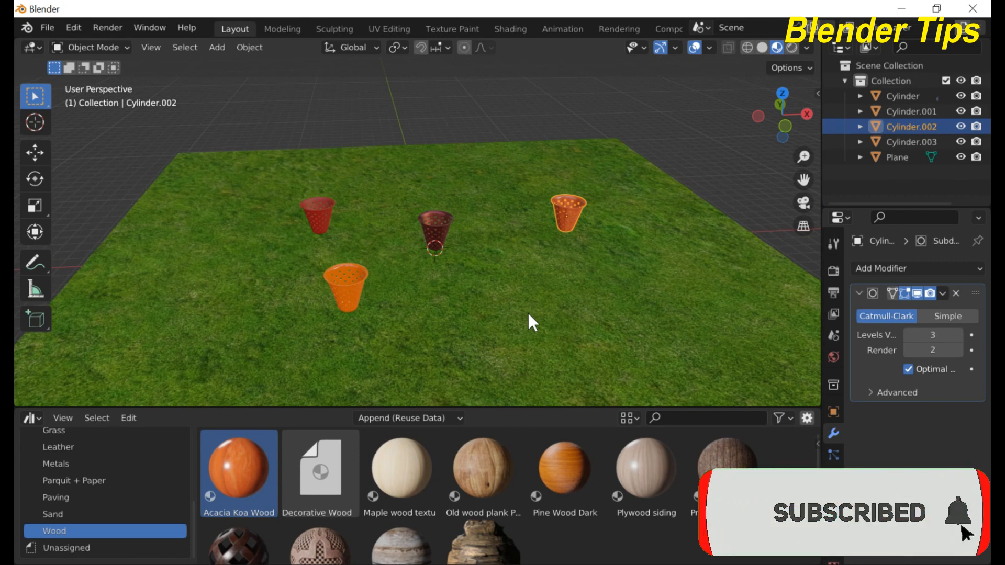
- In top view, move the wood basket about -5 m in X and 0.9 m in Y, and bring the red leather basket nearer the centre basket
key(KP_7)
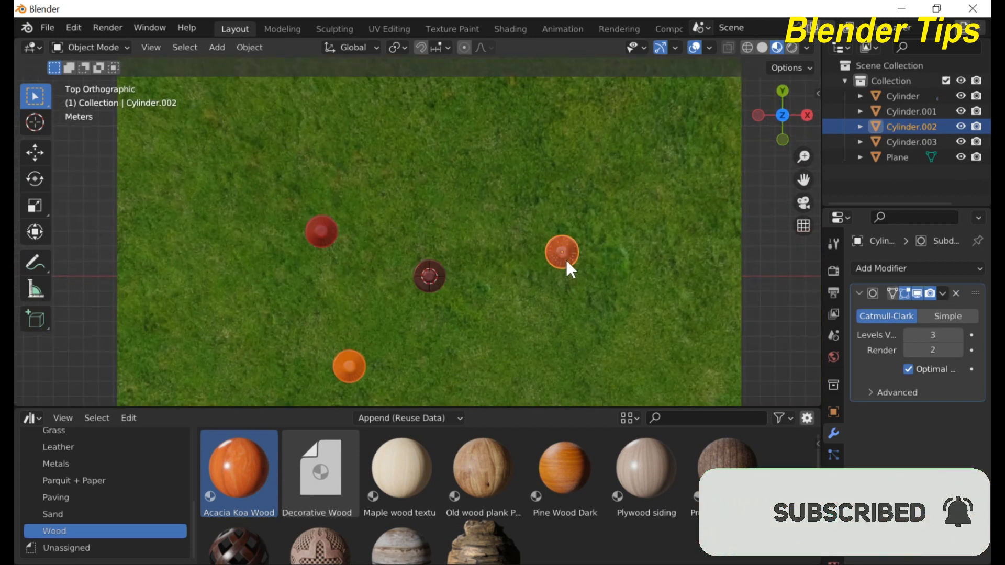
drag(565, 258, 491, 245)
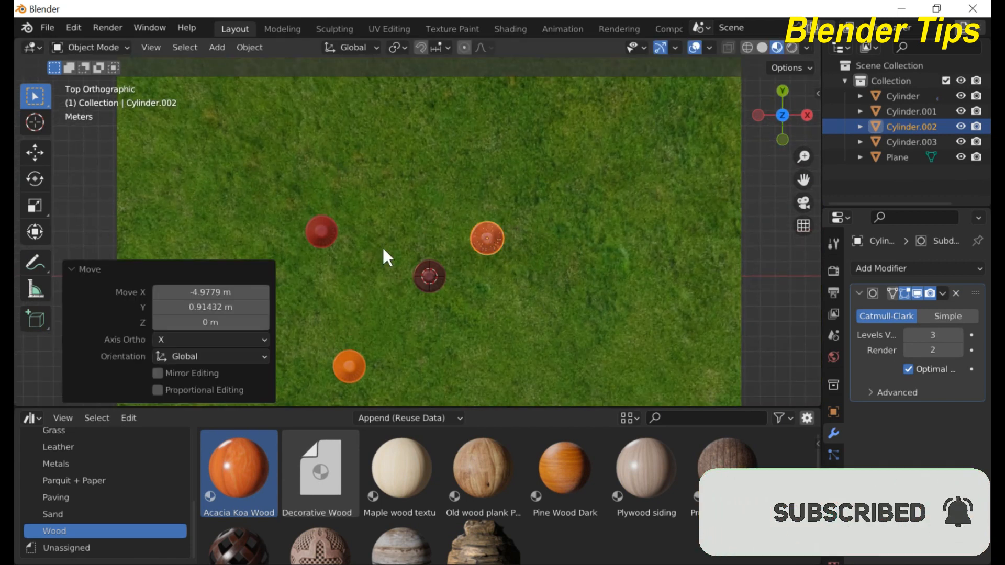
click(321, 233)
drag(320, 232, 362, 235)
- Move the orange basket about 7.9 m in X and 3.1 m in Y, closer to the centre basket
click(359, 364)
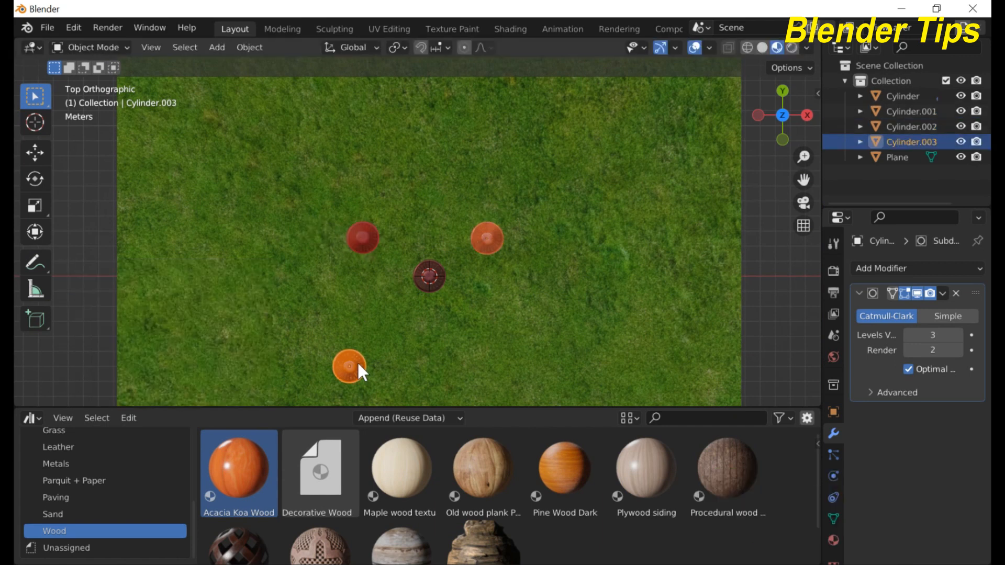
drag(359, 365, 474, 315)
middle_drag(492, 341, 611, 186)
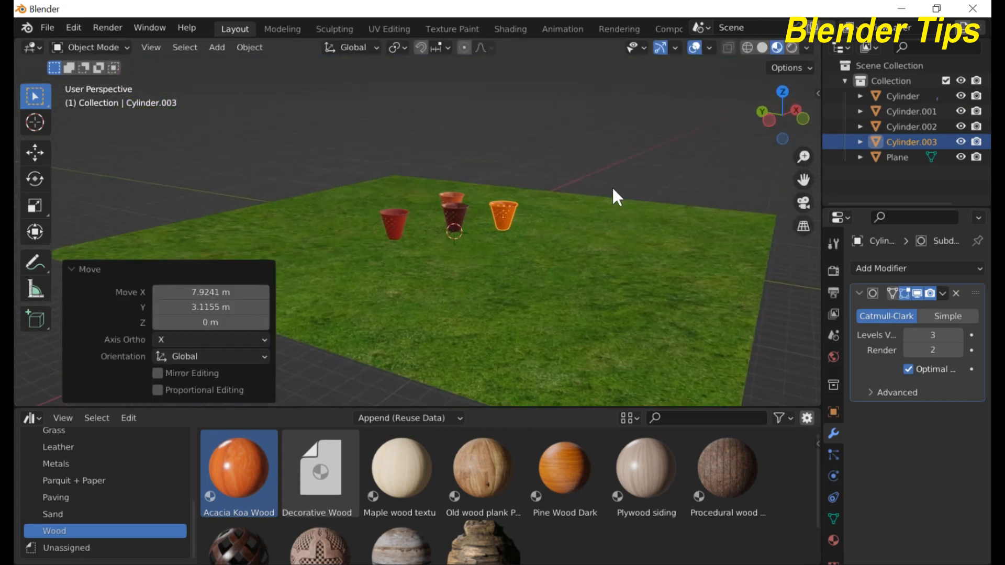
scroll(498, 212, up, 5)
shift+middle_drag(500, 210, 479, 290)
- Shrink the Asset Browser to enlarge the viewport, and deselect everything with the four baskets in close view
click(276, 231)
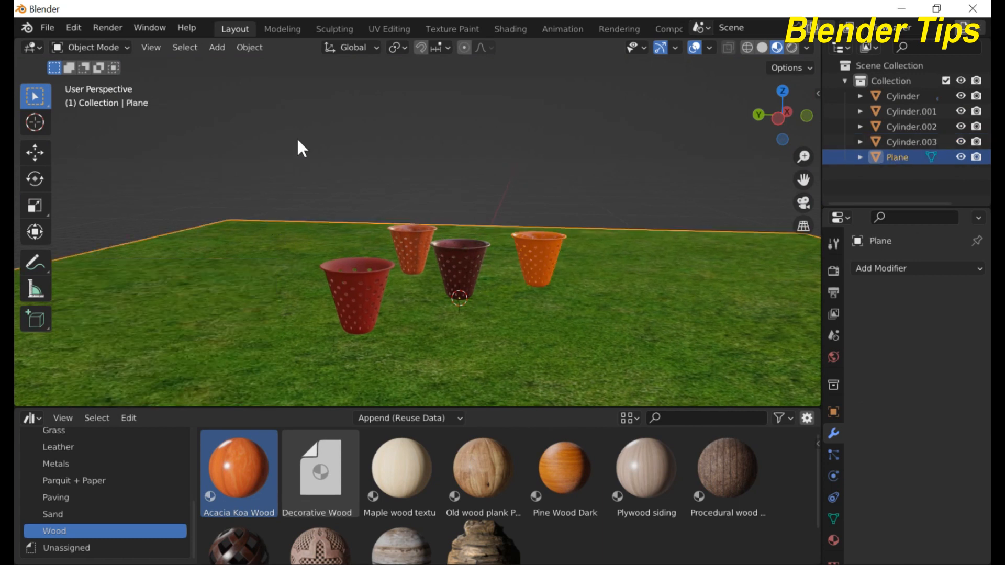
middle_drag(299, 146, 305, 205)
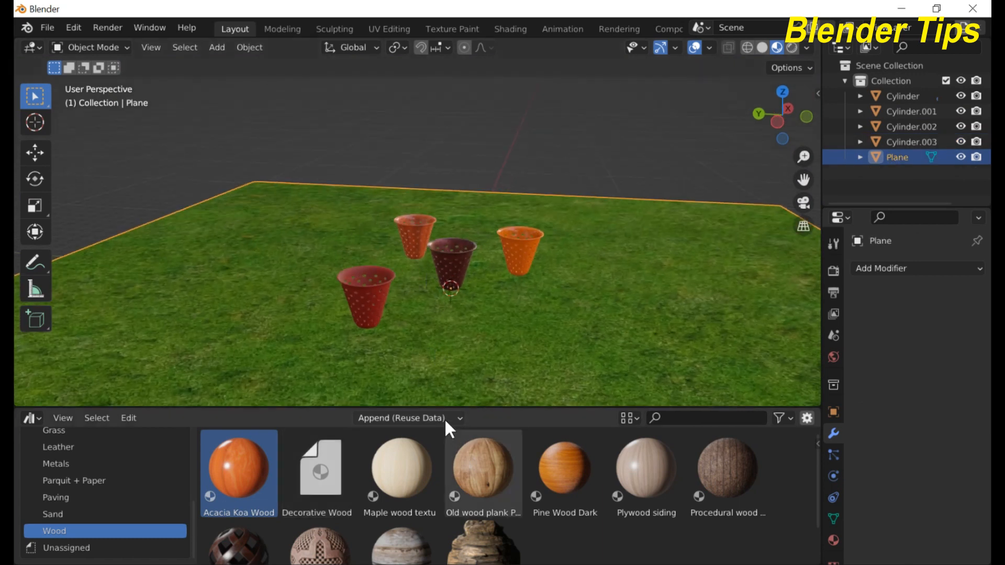
drag(449, 409, 450, 481)
middle_drag(435, 359, 427, 303)
click(487, 175)
scroll(511, 287, up, 2)
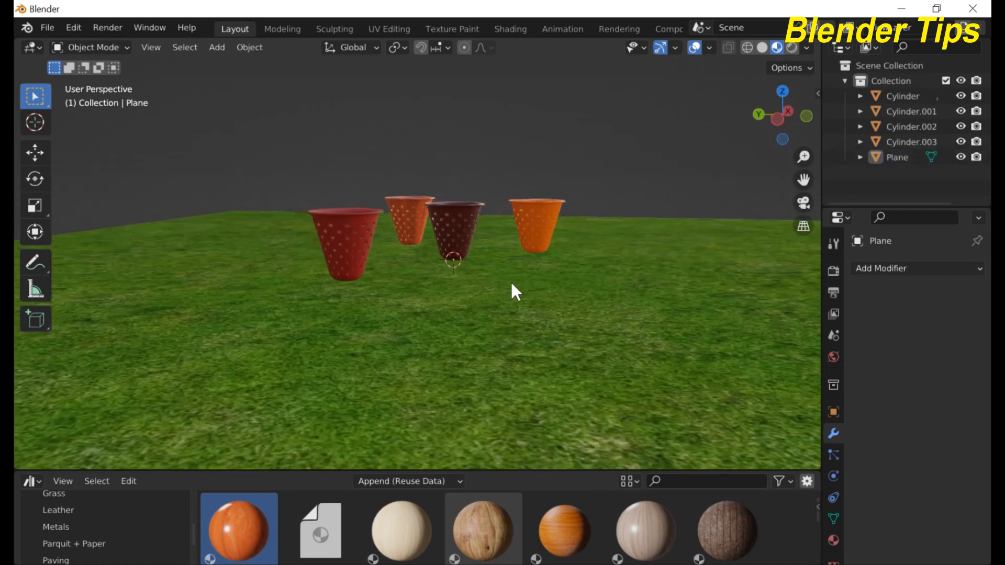
middle_drag(512, 287, 501, 297)
scroll(502, 301, up, 3)
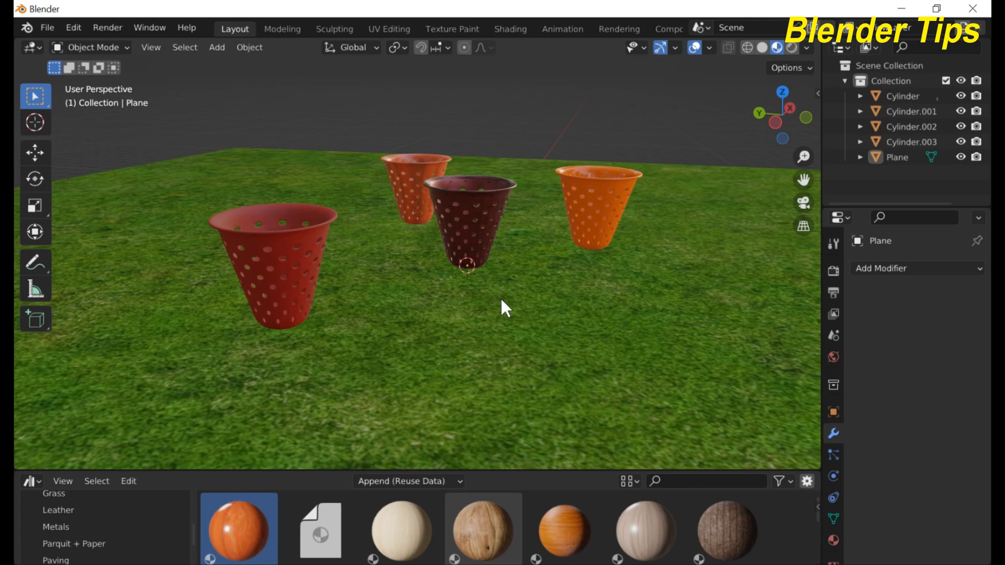